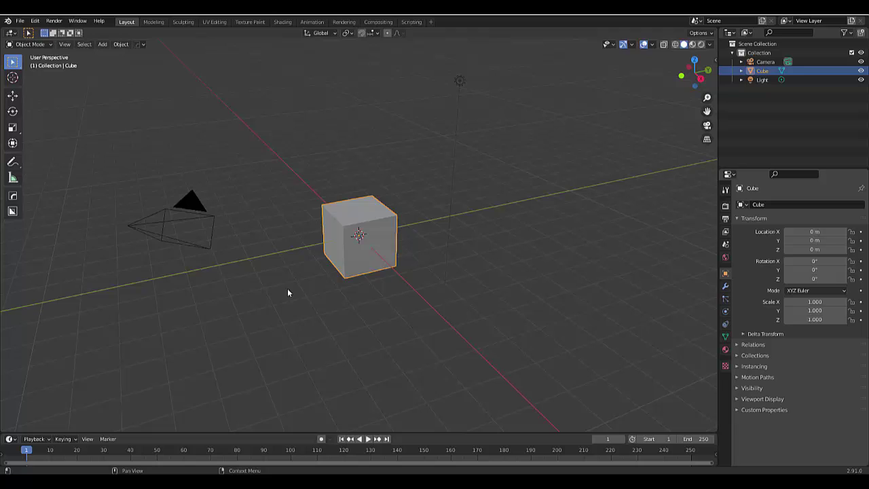
- Add a Subdivision Surface modifier to the cube with viewport and render levels of 4
click(291, 353)
click(348, 222)
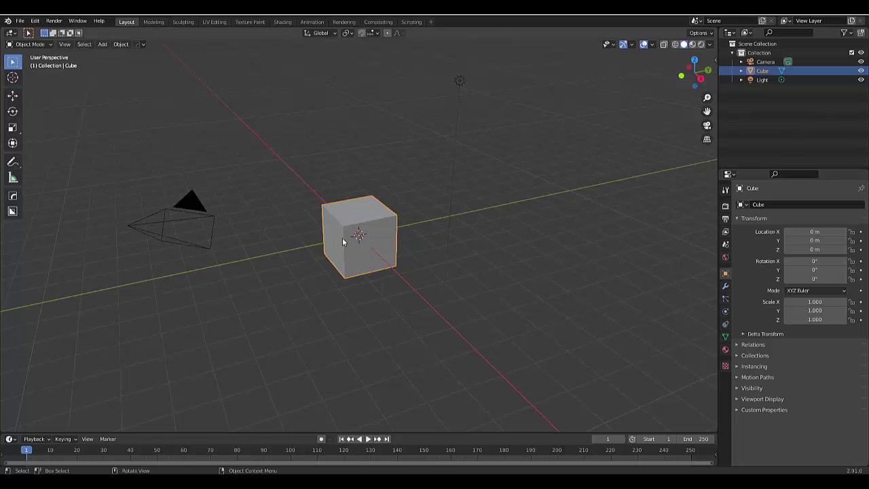
click(726, 286)
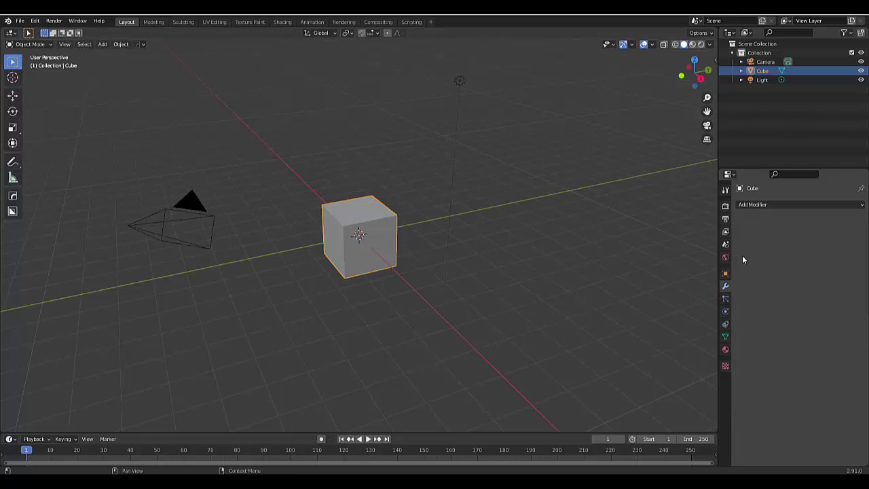
click(758, 207)
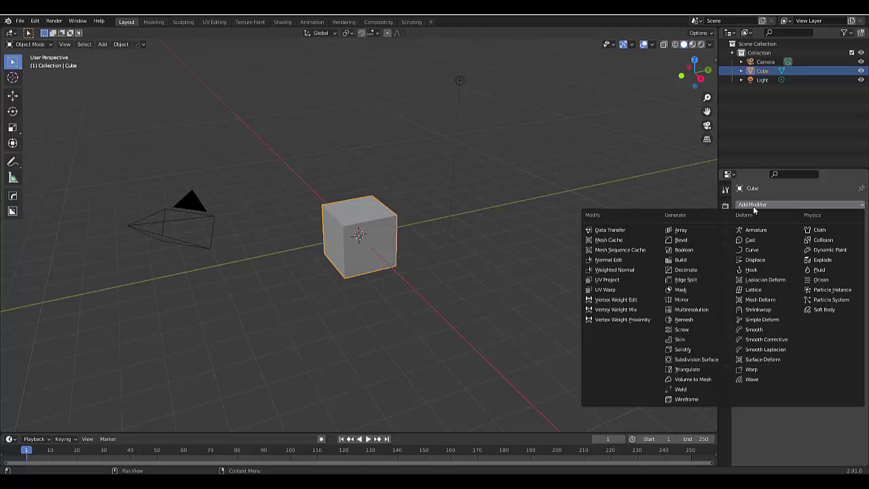
click(692, 354)
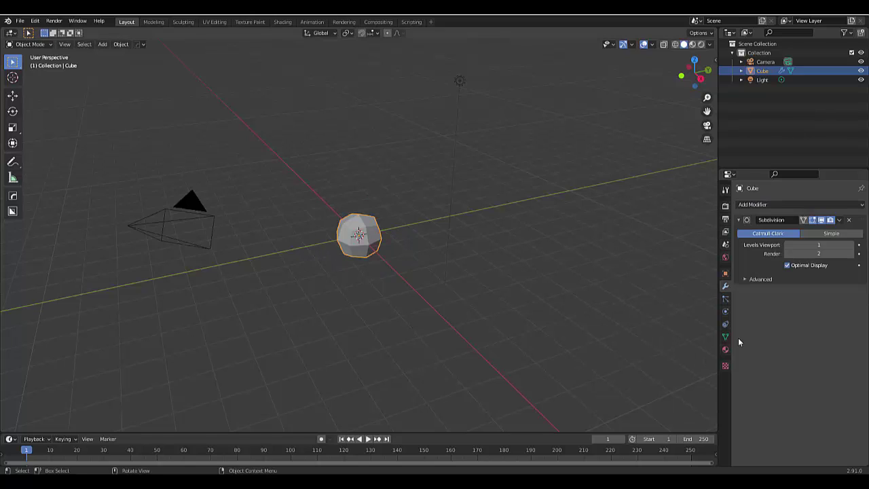
click(818, 244)
text(4)
key(Return)
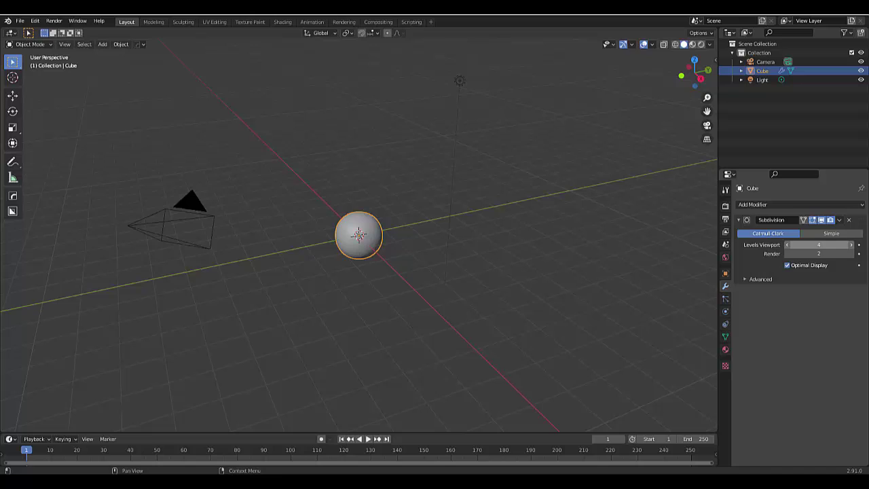
click(819, 254)
text(4)
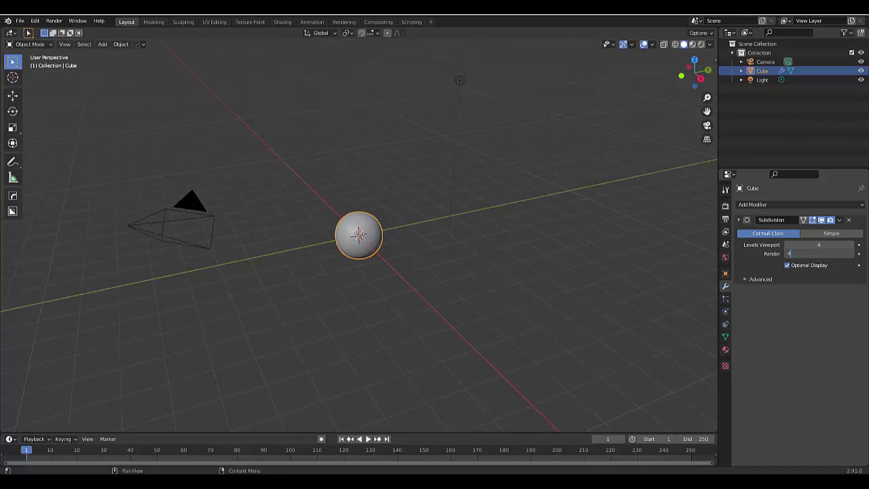
key(Return)
- Shade the sphere smooth and collapse the Subdivision modifier panel
right_click(347, 239)
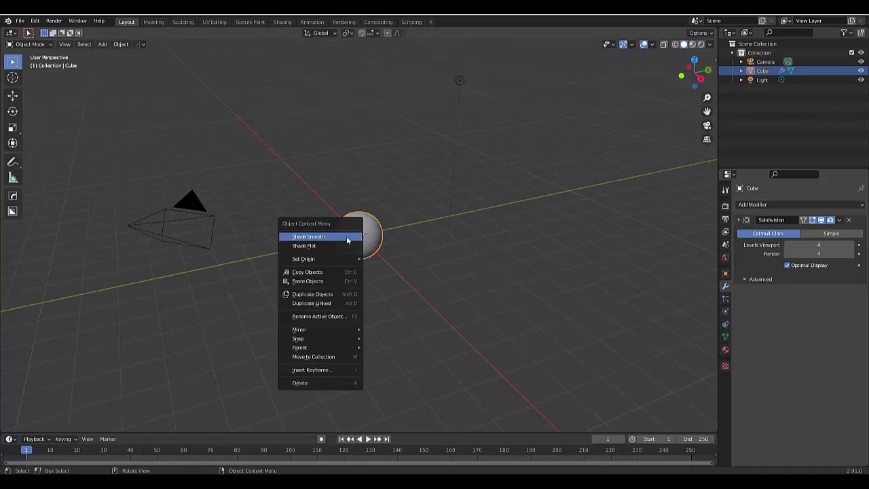
click(346, 236)
scroll(353, 242, up, 3)
scroll(354, 245, down, 5)
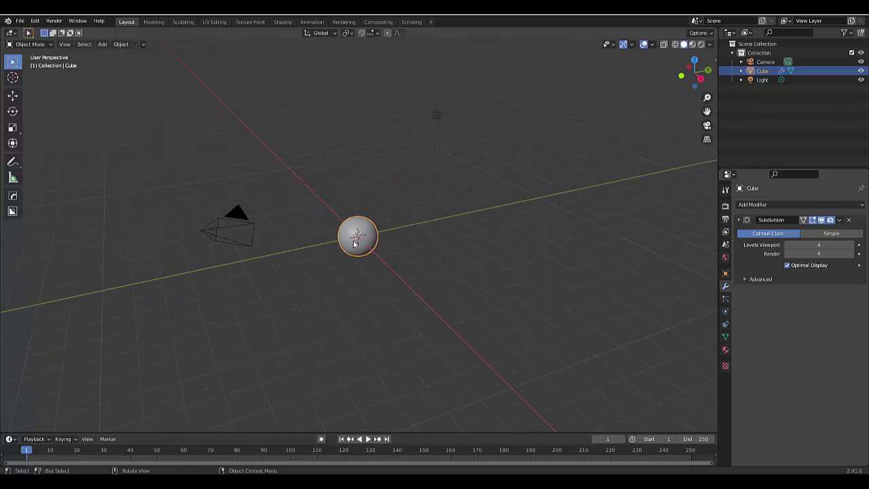
click(739, 220)
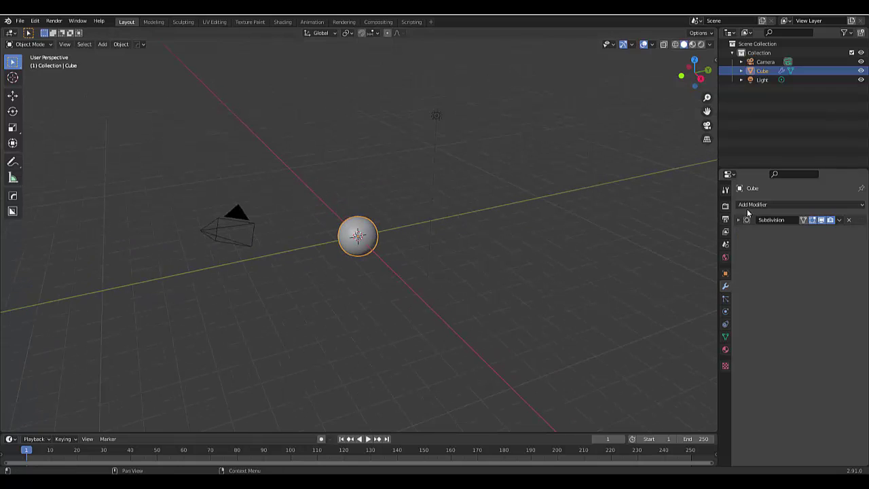
- Add an Array modifier to the sphere and switch to top orthographic view
click(749, 205)
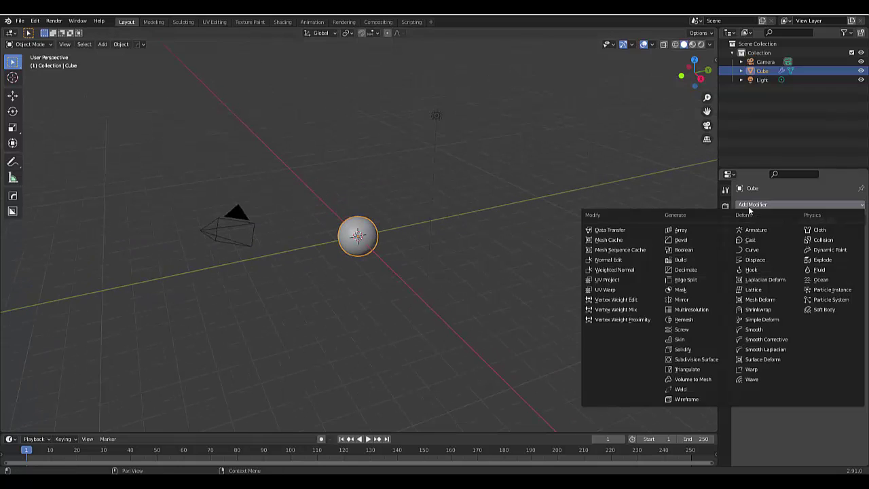
click(683, 231)
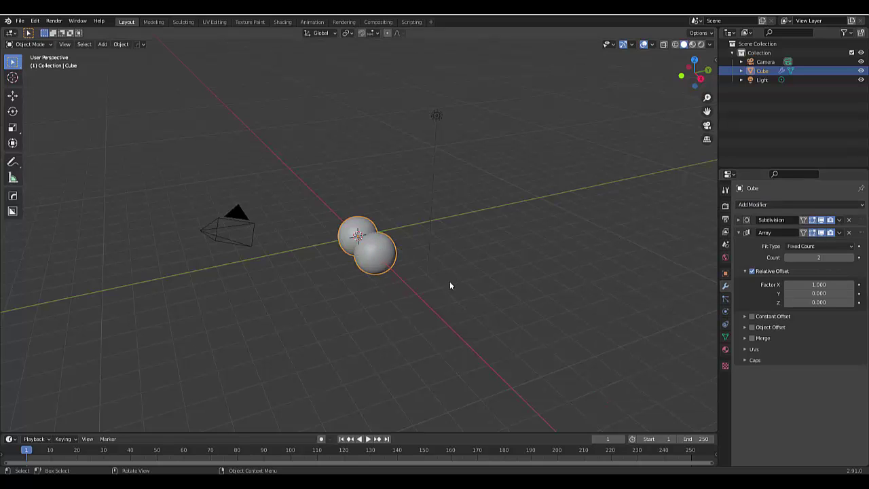
key(KP_7)
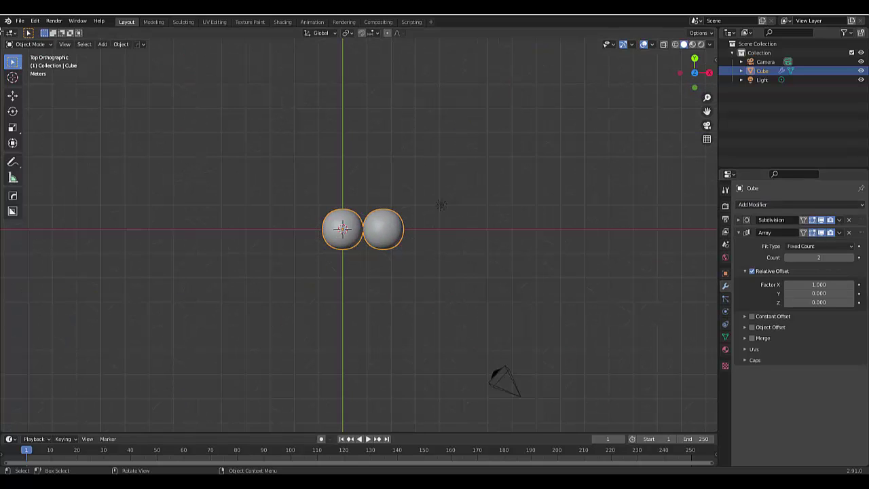
scroll(357, 205, up, 3)
shift+scroll(321, 307, down, 2)
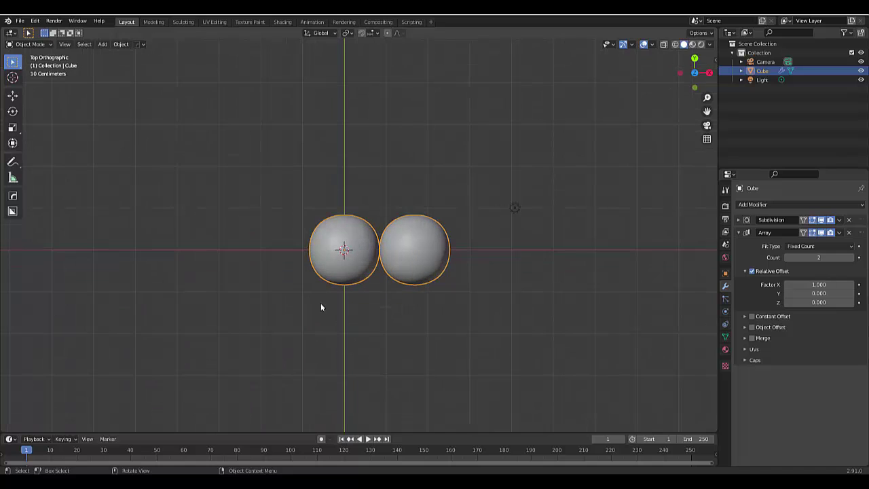
- Add a Plain Axes Empty at the origin, then reselect the sphere
key(shift+a)
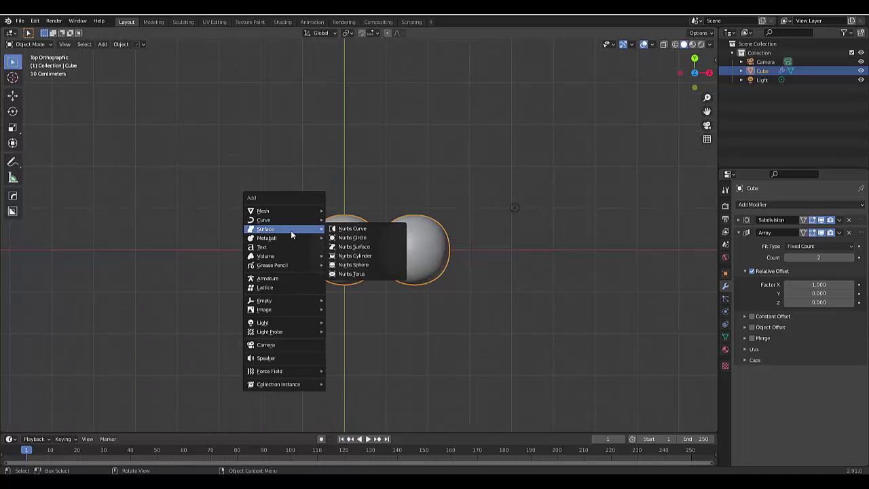
mouse_move(303, 300)
click(347, 299)
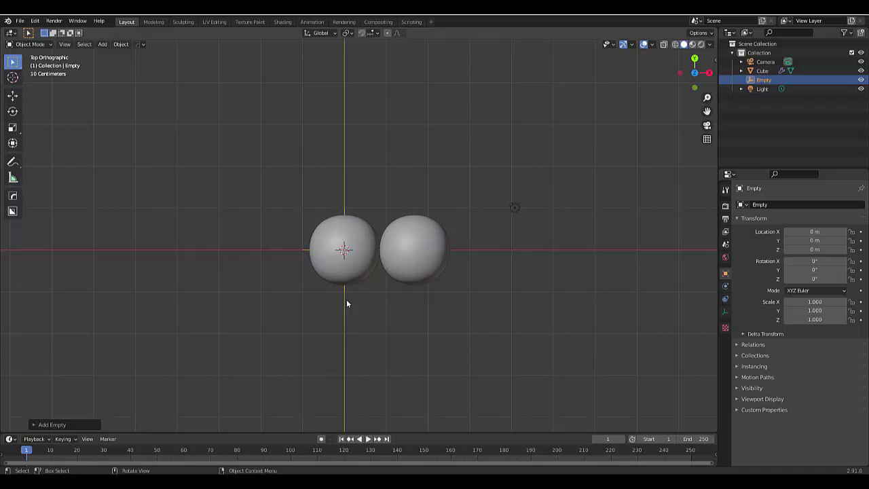
click(355, 235)
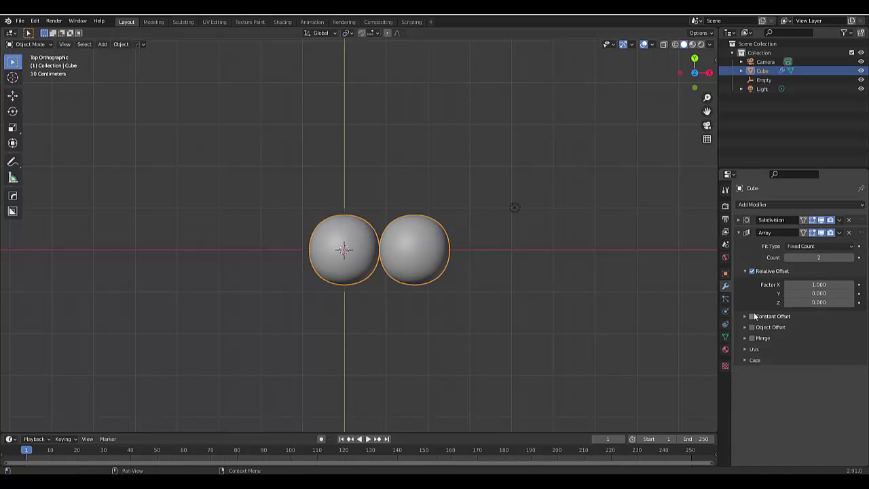
- Switch the Array from relative offset to Object Offset using the Empty, with count 8
click(751, 272)
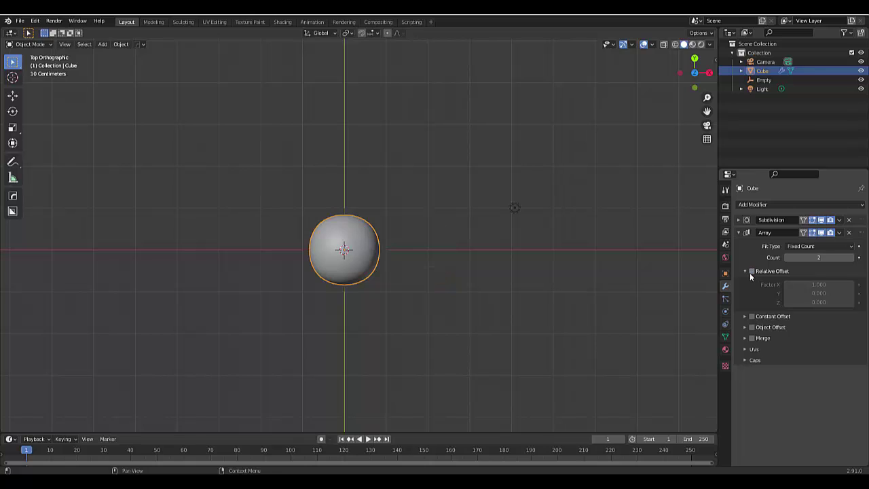
click(746, 273)
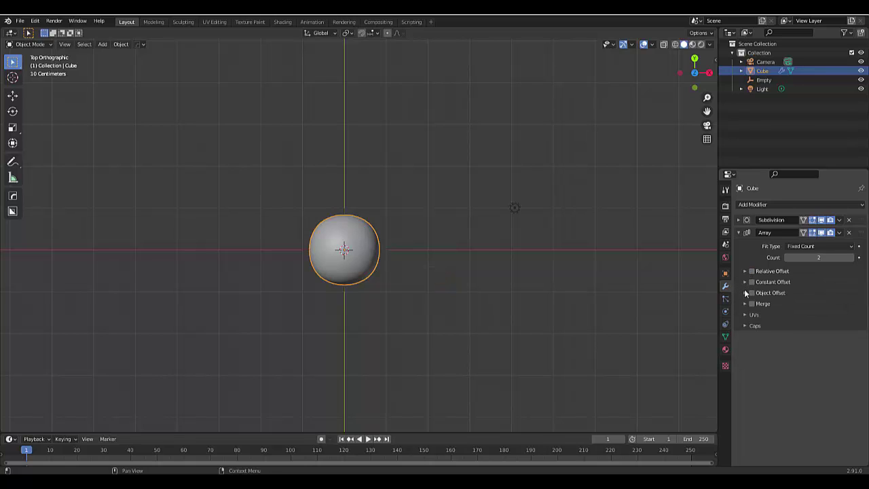
click(745, 293)
click(752, 293)
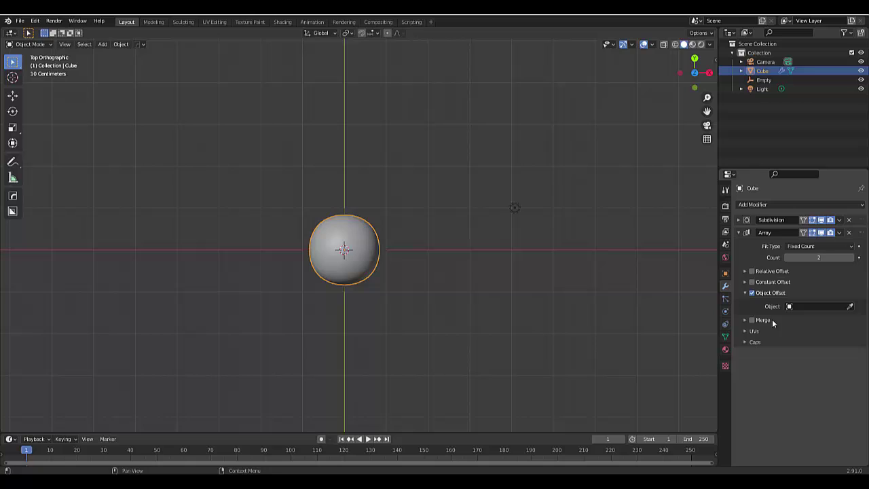
click(807, 309)
click(805, 329)
click(815, 257)
text(8)
key(Return)
scroll(401, 316, down, 5)
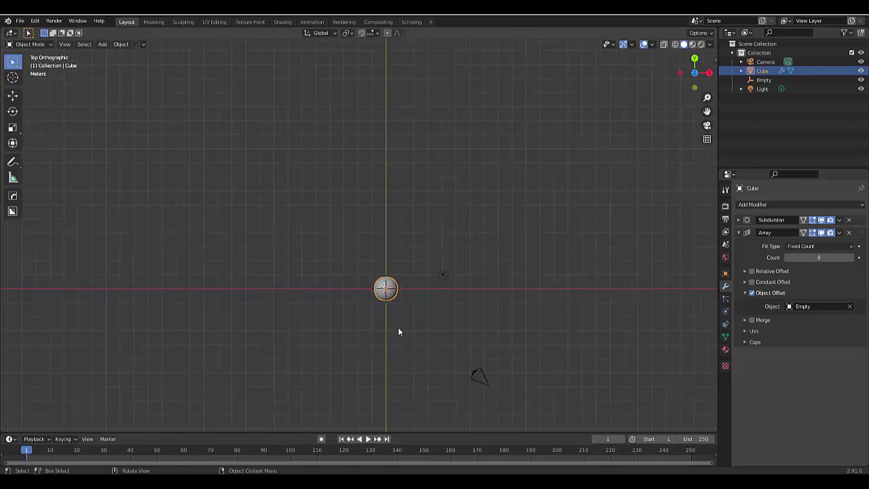
- Move the Empty along the Y axis to about 1.0474 m, stacking the spheres
click(764, 79)
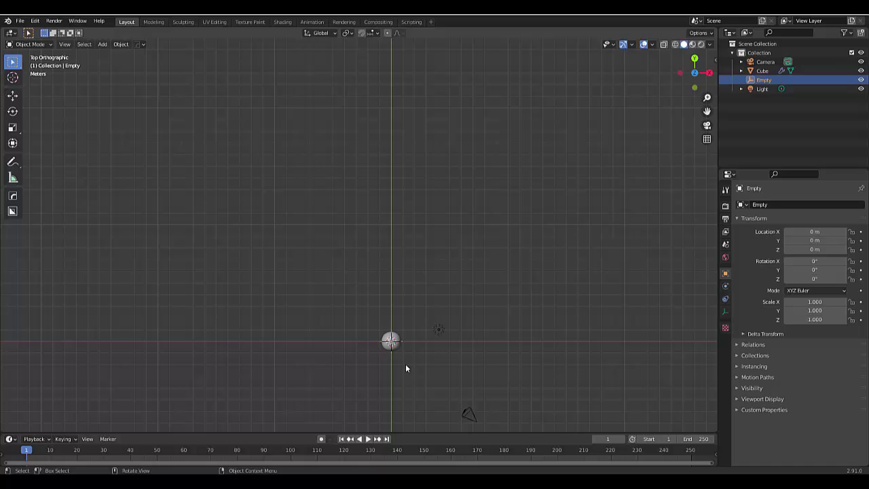
key(g)
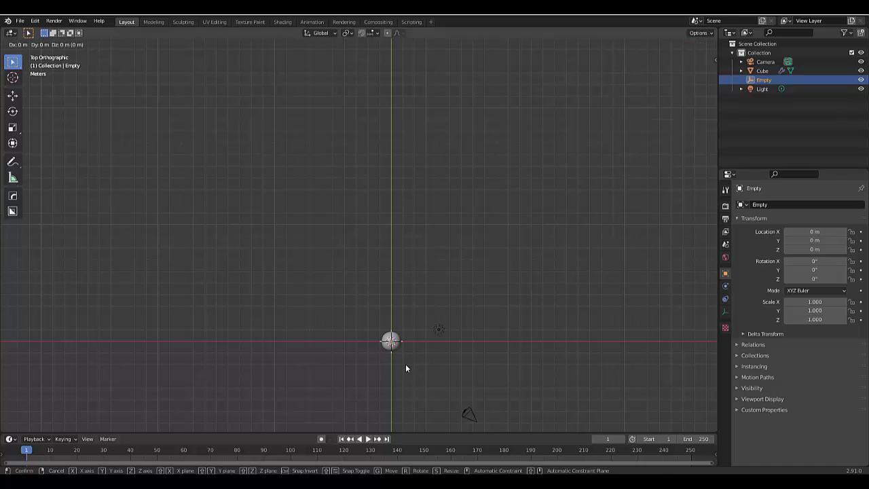
key(y)
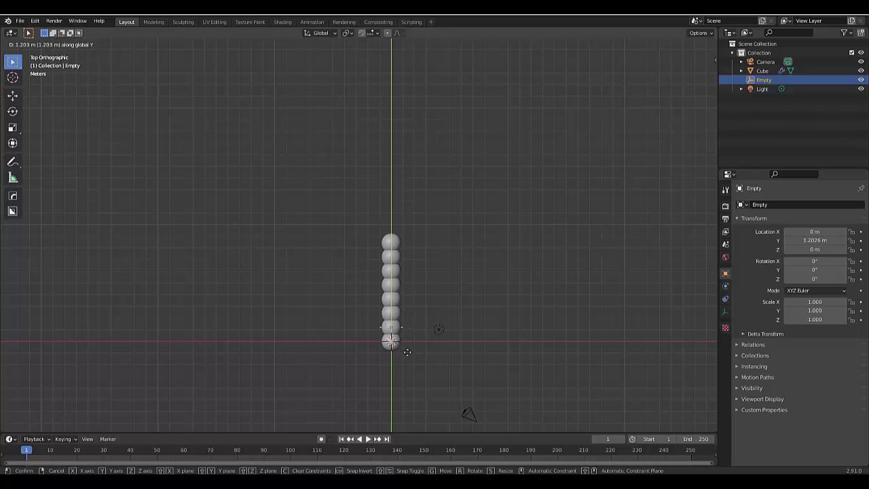
click(407, 353)
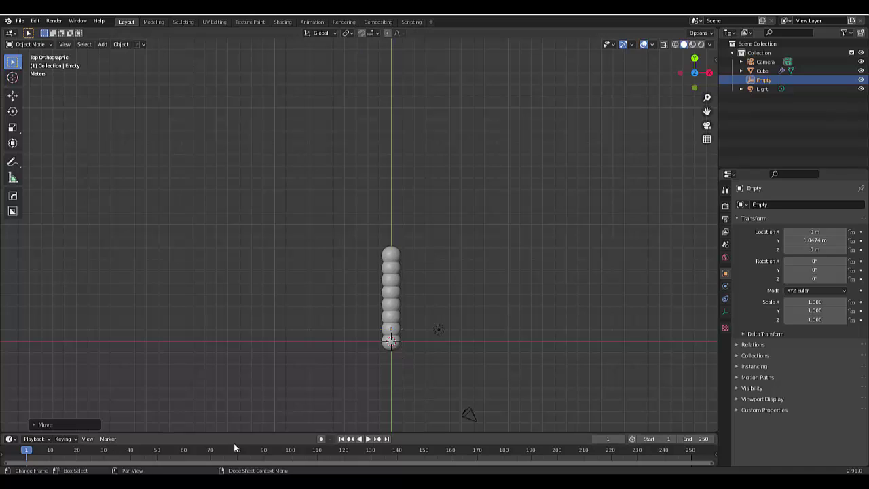
- Insert a Location & Rotation keyframe on the Empty at frame 1 and enlarge the timeline
key(i)
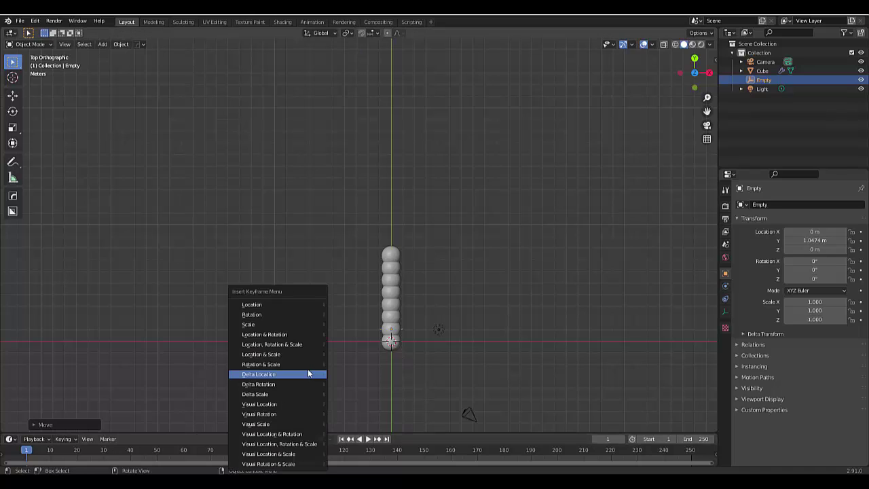
click(300, 336)
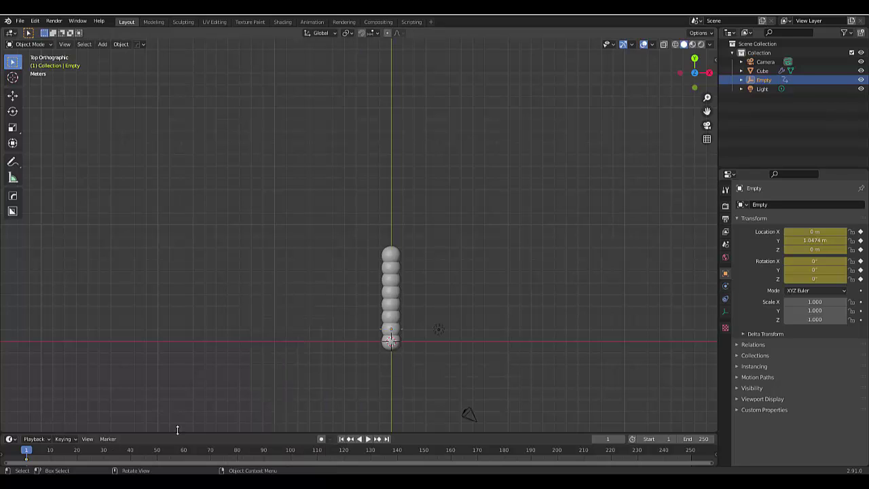
drag(180, 433, 191, 395)
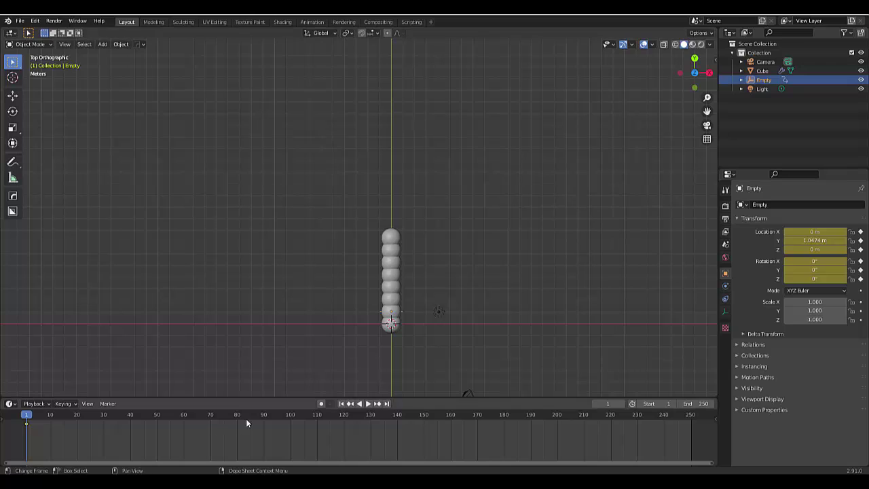
- Turn on Auto Keying and briefly check the camera view
click(321, 404)
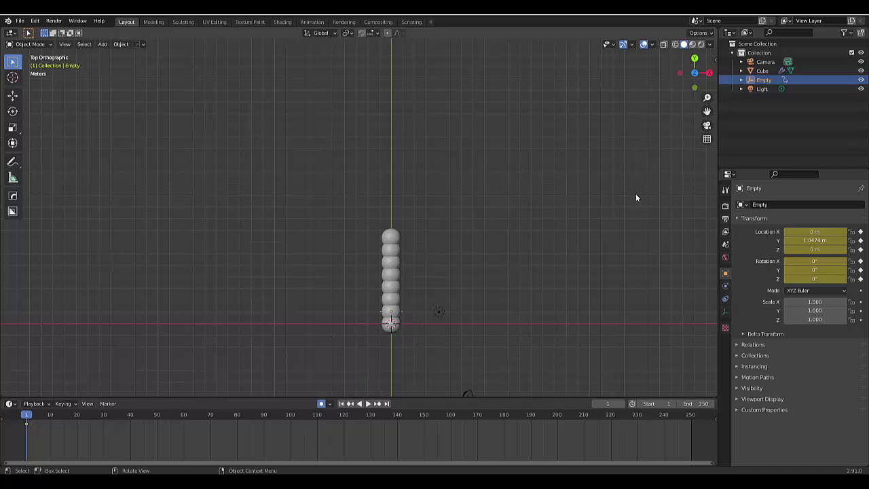
click(706, 128)
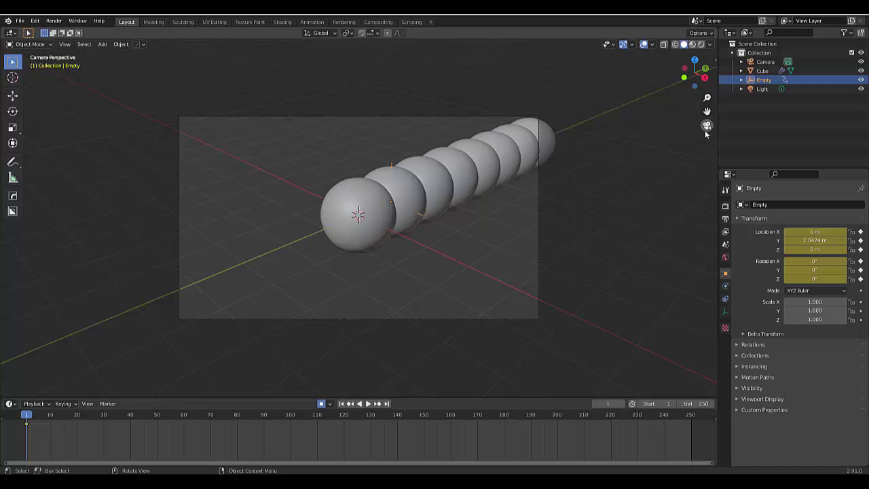
click(705, 130)
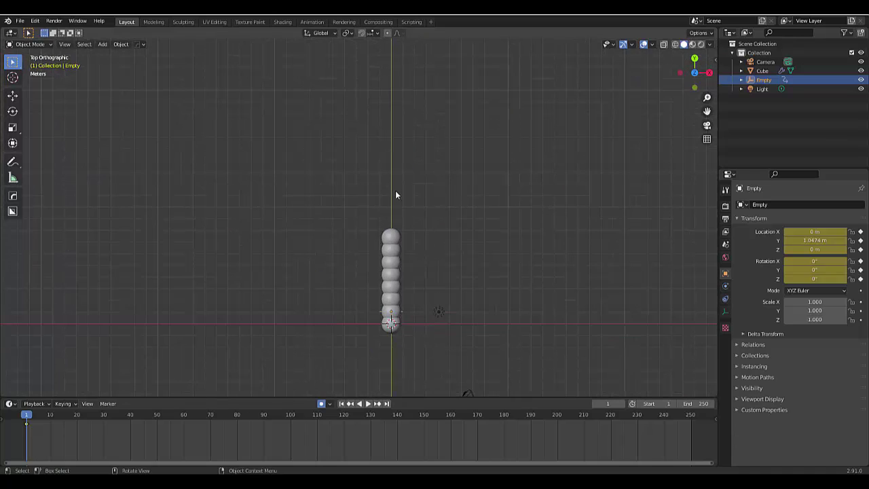
scroll(396, 195, down, 2)
scroll(423, 194, up, 3)
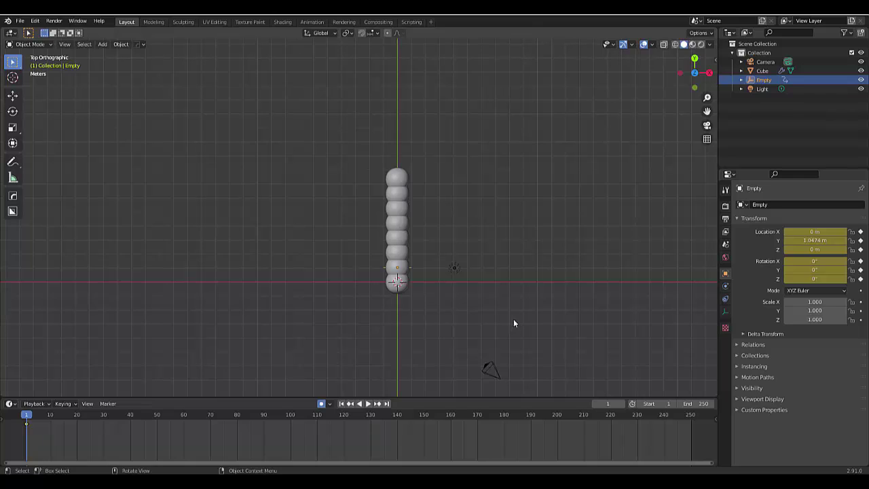
key(ctrl)
- Move the camera sideways so the sphere chain is centred in its view
key(ctrl+KP_0)
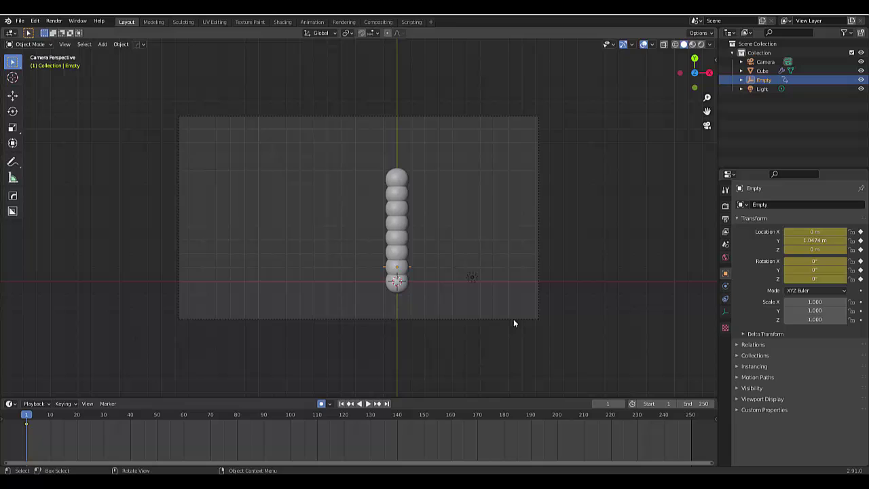
click(765, 62)
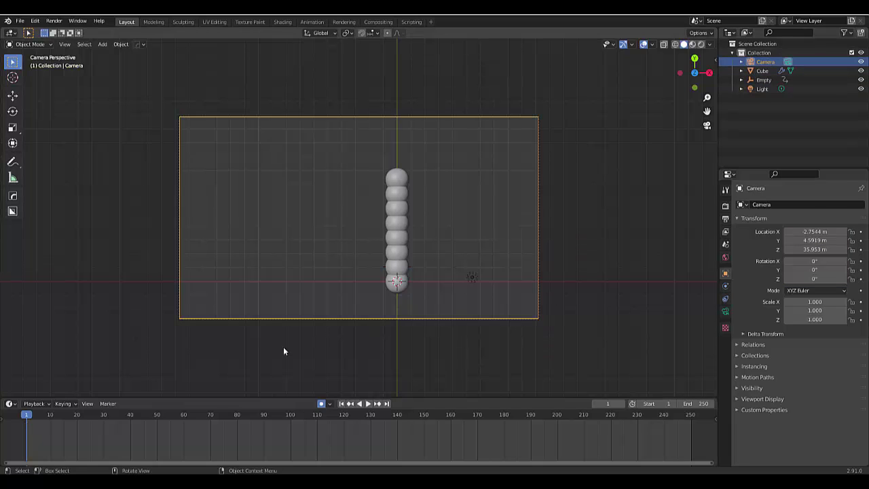
key(g)
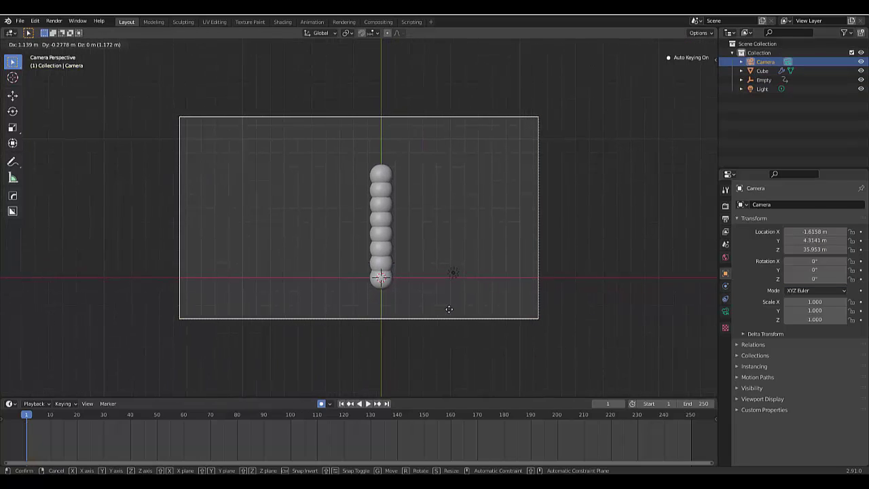
click(487, 319)
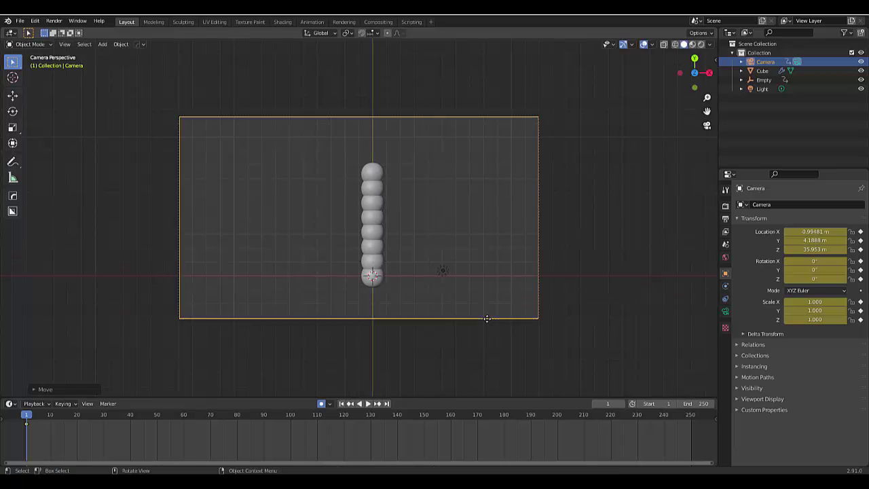
click(471, 320)
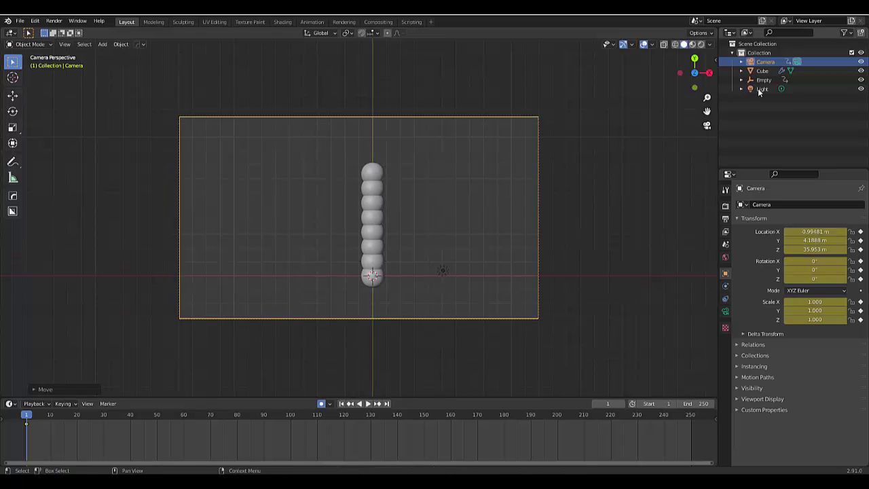
click(707, 127)
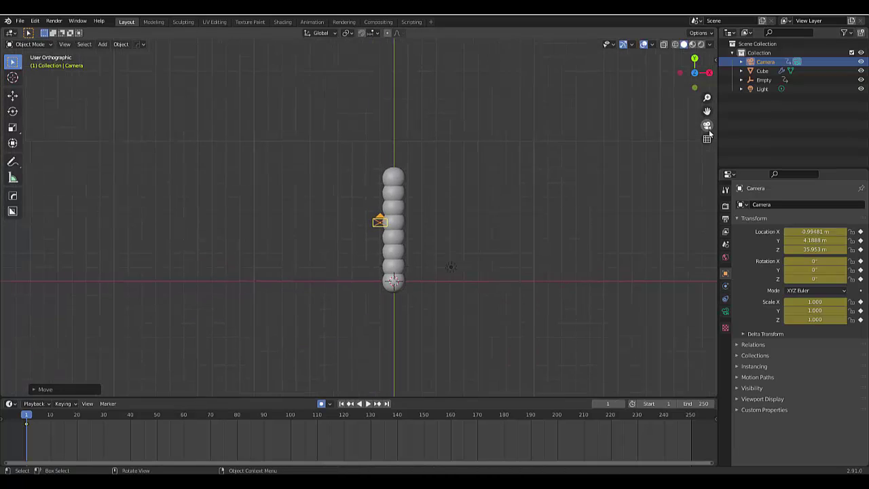
- At frame 30, rotate the selected Empty 22° on Z to curve the sphere chain
click(764, 81)
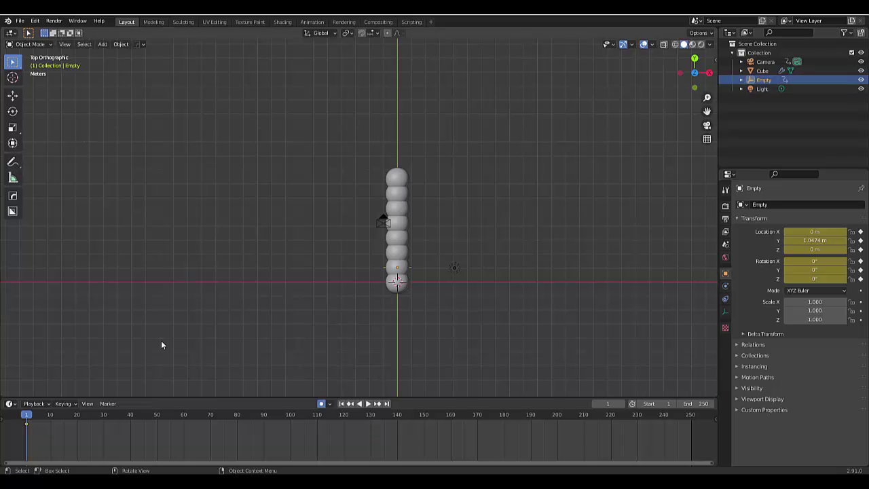
key(space)
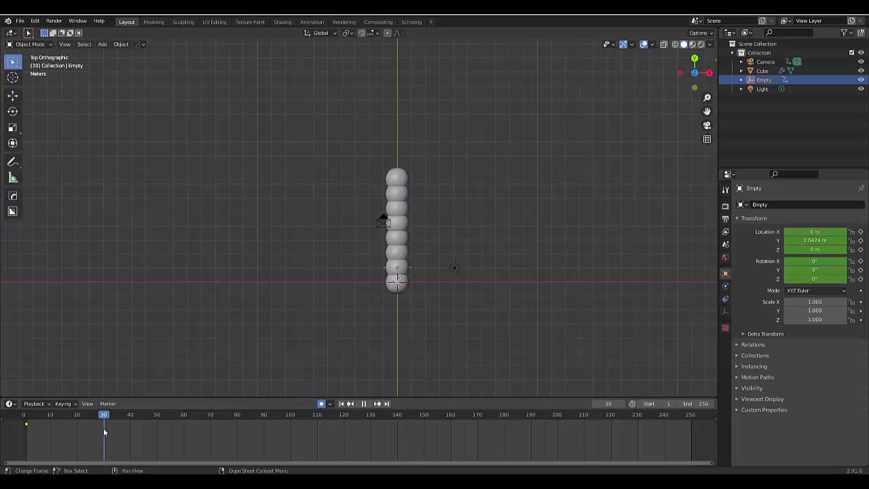
key(space)
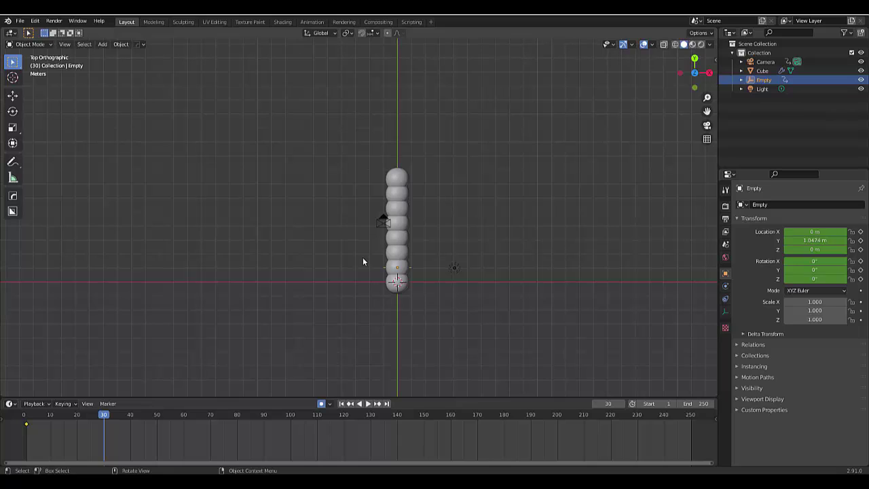
key(r)
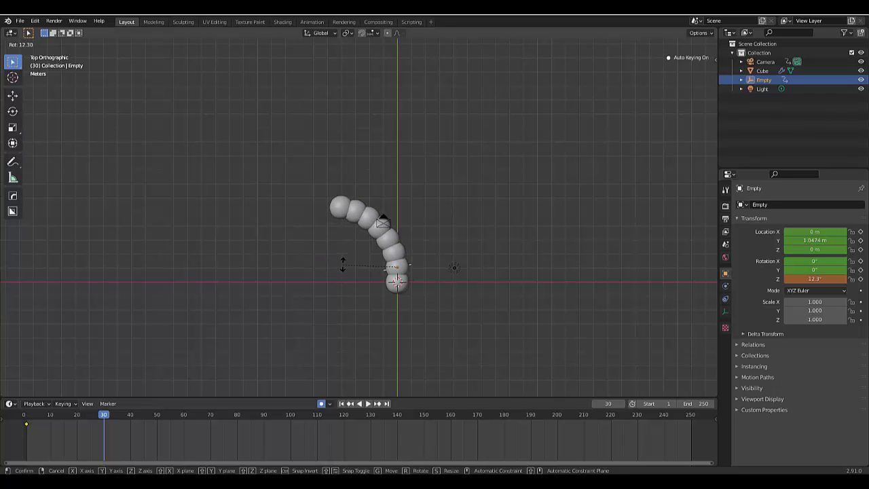
click(337, 273)
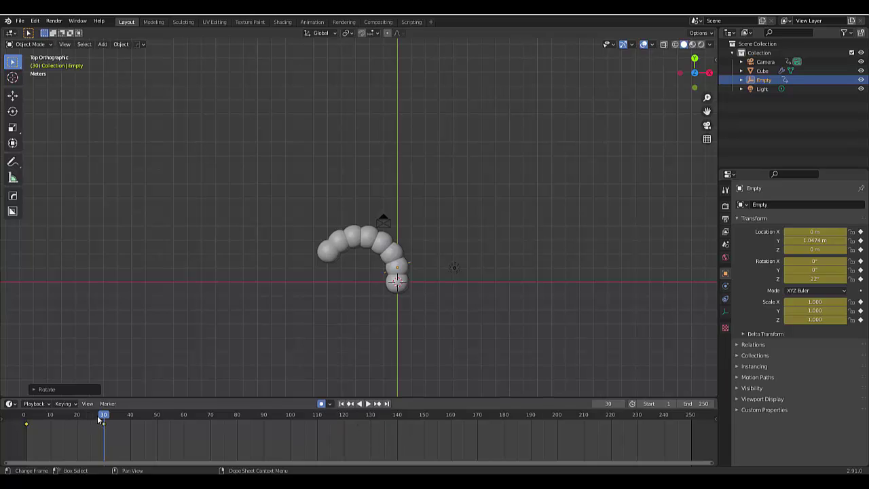
- At frame 60, rotate the Empty the opposite way to key a reverse bend
key(space)
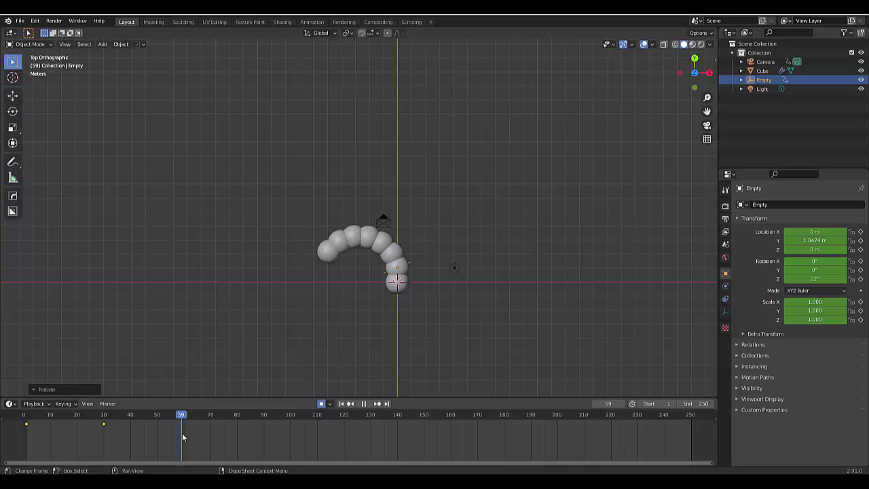
key(space)
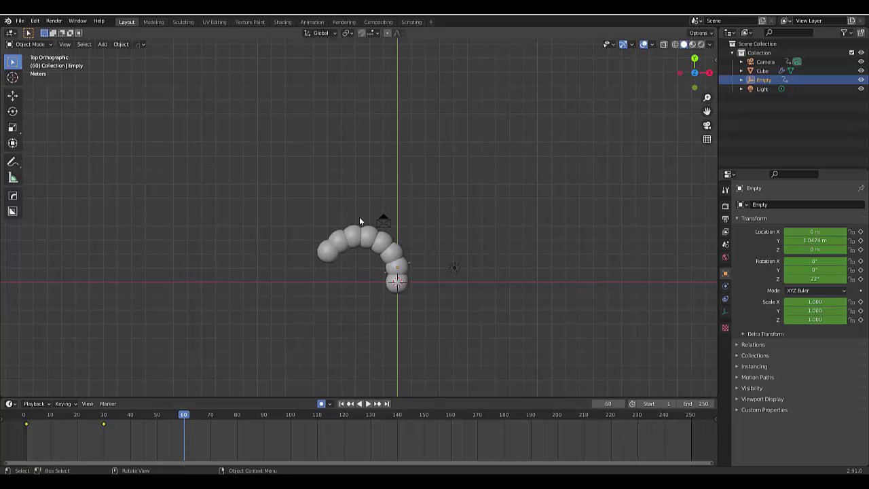
key(r)
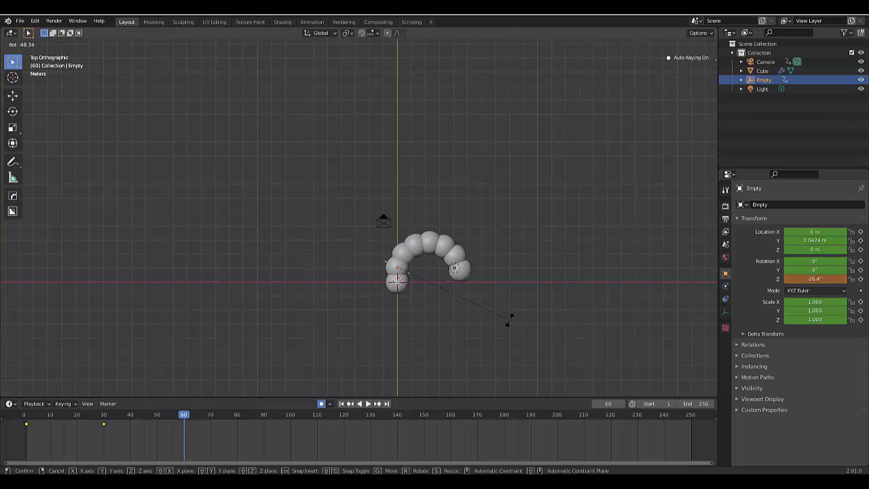
click(511, 317)
- Key Empty rotations of 34° at frame 70 and 17.4° at frame 80
key(space)
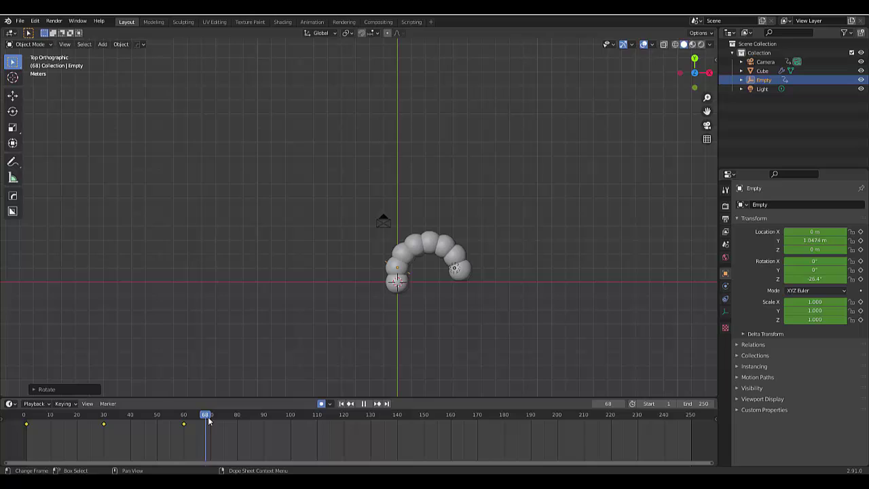
drag(209, 422, 211, 423)
key(space)
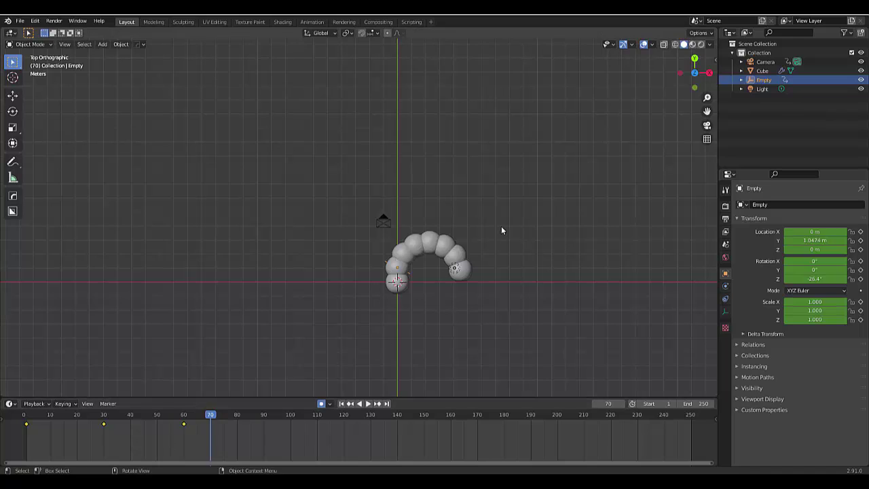
key(r)
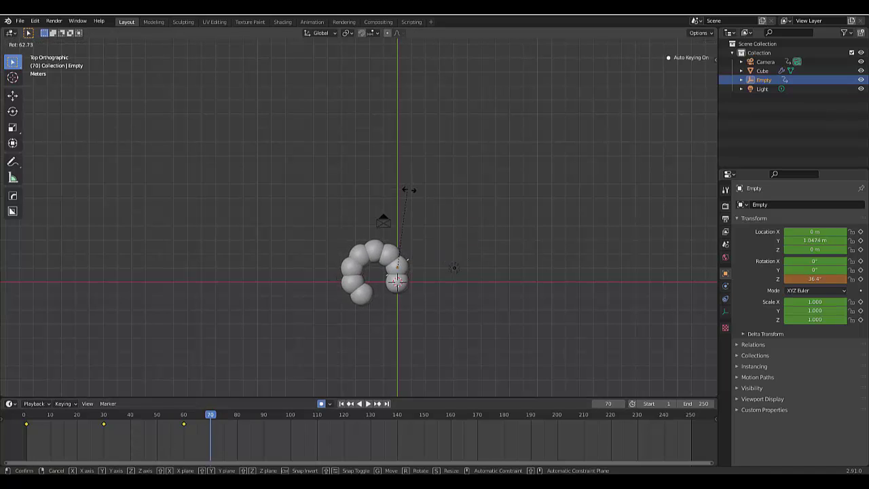
click(220, 390)
key(space)
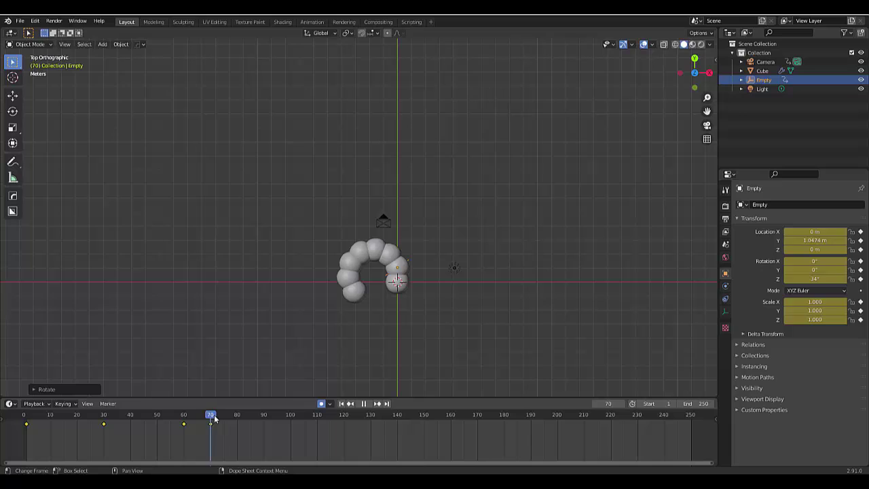
key(space)
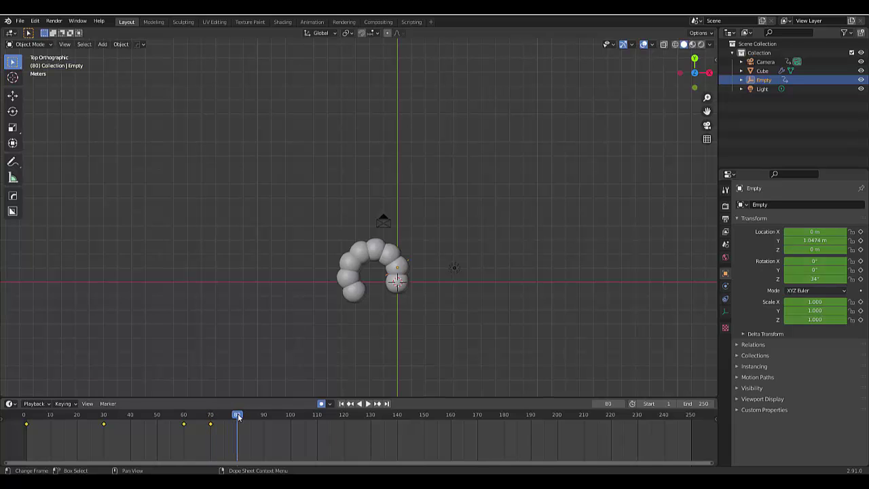
key(r)
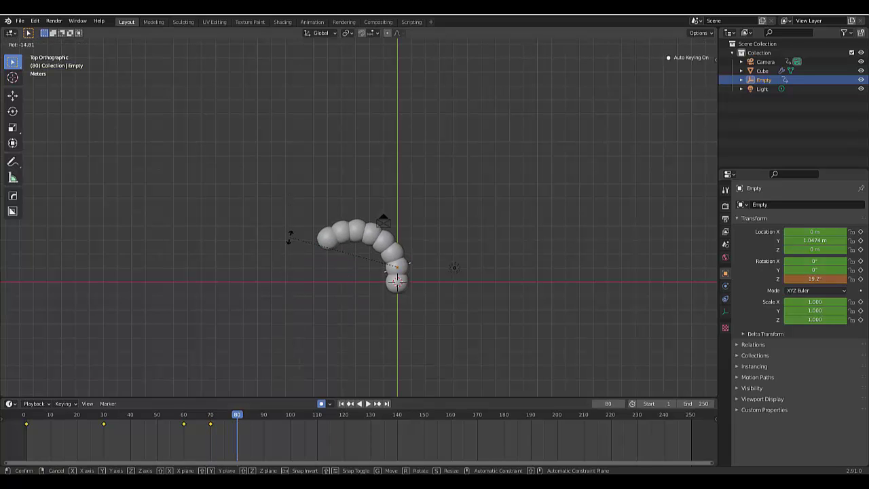
click(232, 372)
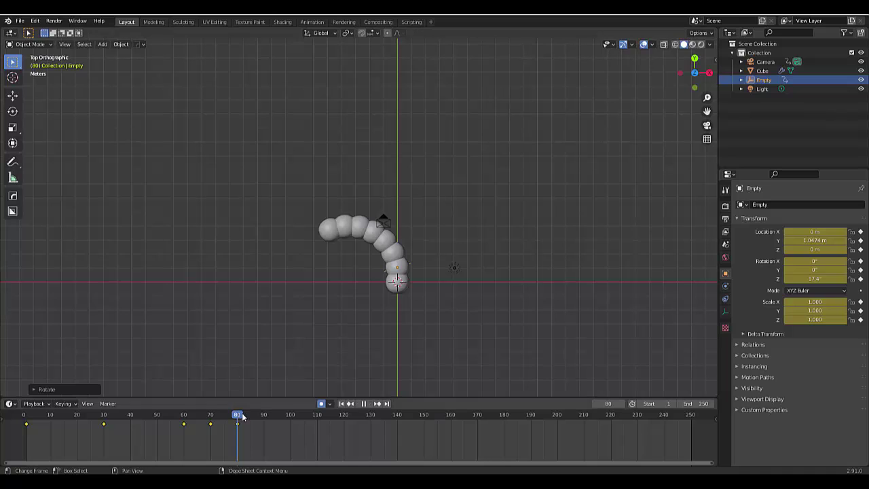
- Key Empty rotations at frame 85 and at frame 100 (-30.5°) to bend the worm
key(space)
mouse_move(252, 420)
mouse_down()
mouse_move(261, 420)
mouse_move(252, 419)
mouse_up()
key(space)
key(r)
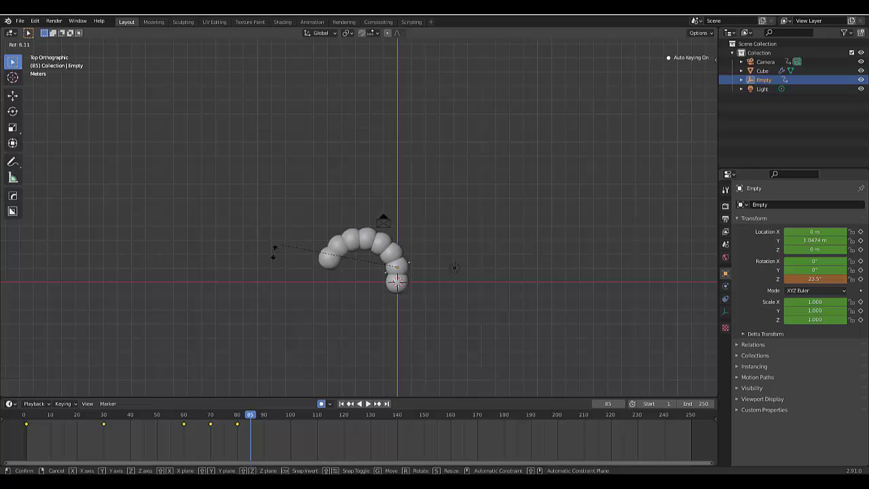
click(265, 278)
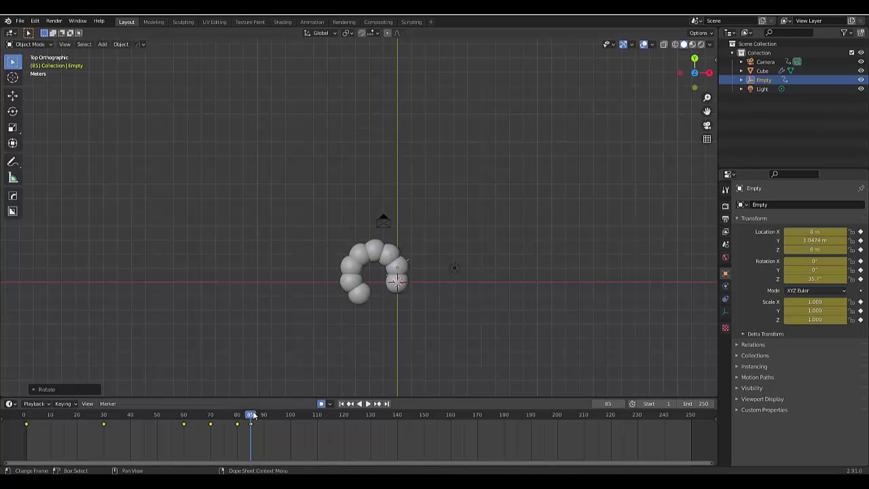
key(space)
mouse_move(268, 416)
mouse_down()
mouse_move(235, 416)
mouse_move(269, 428)
mouse_up()
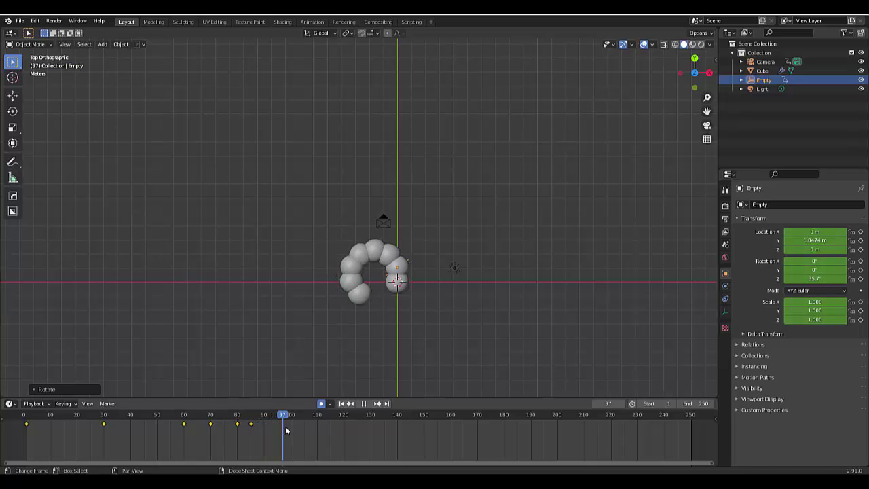
key(space)
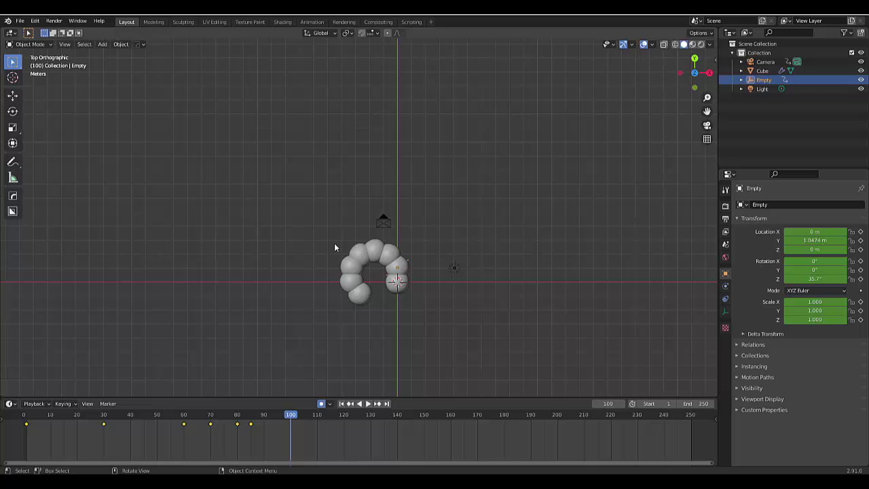
key(r)
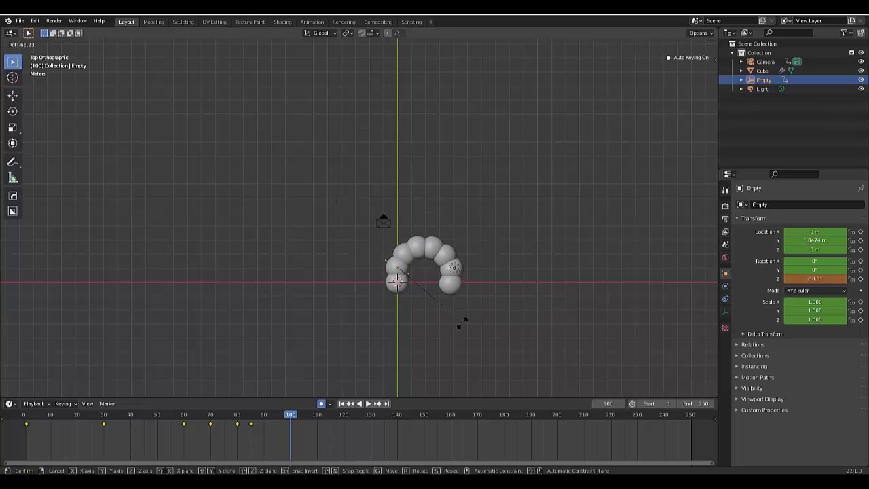
click(462, 322)
- Key a nearly straight Empty rotation at frame 120, then a right curve shortly after
key(space)
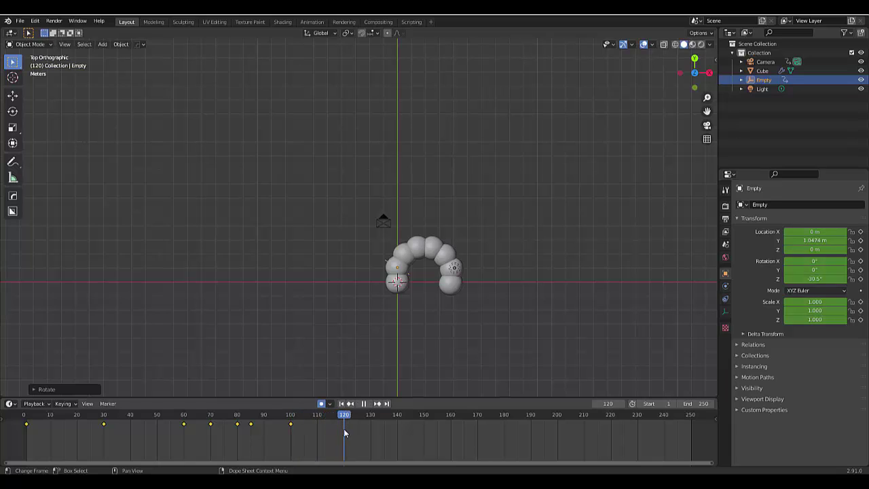
key(space)
key(r)
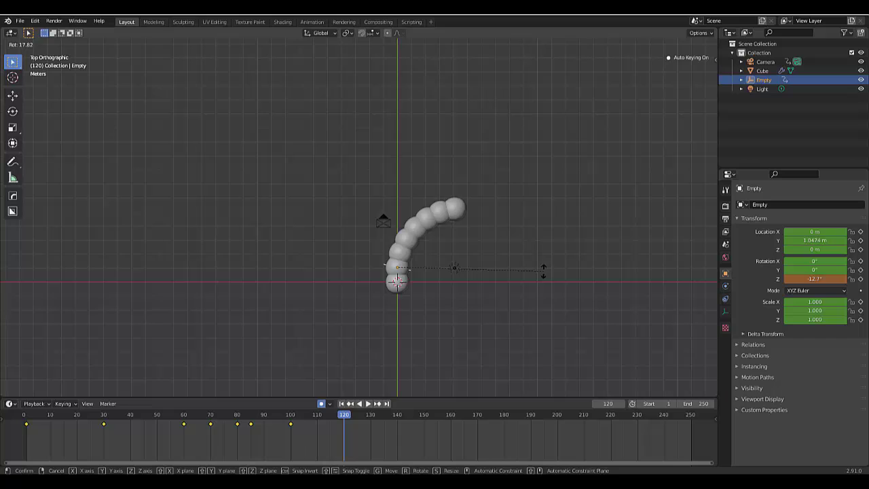
click(545, 217)
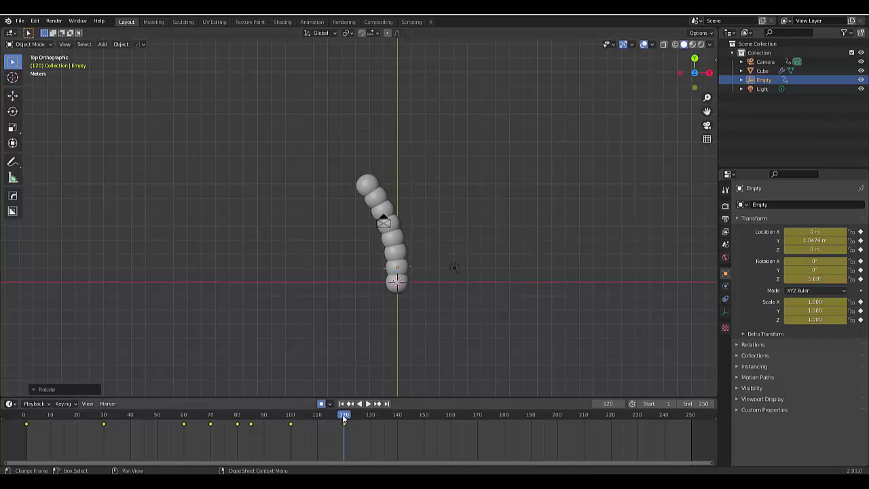
key(space)
key(space)
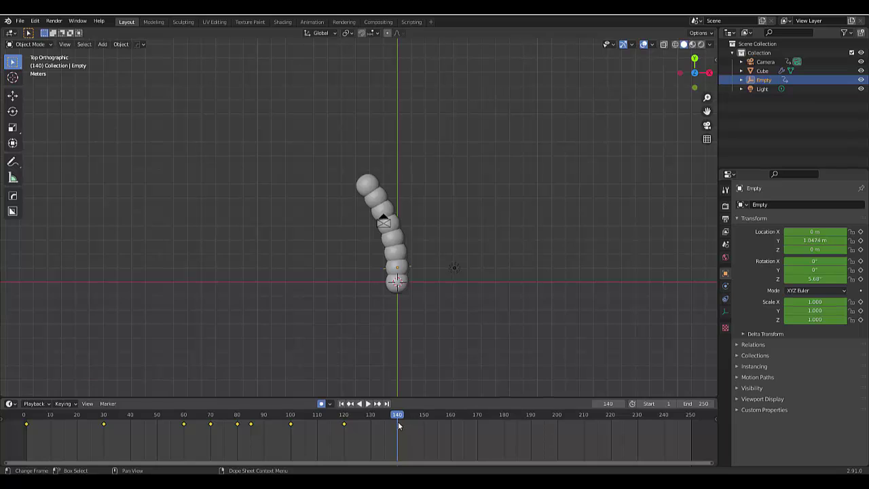
key(r)
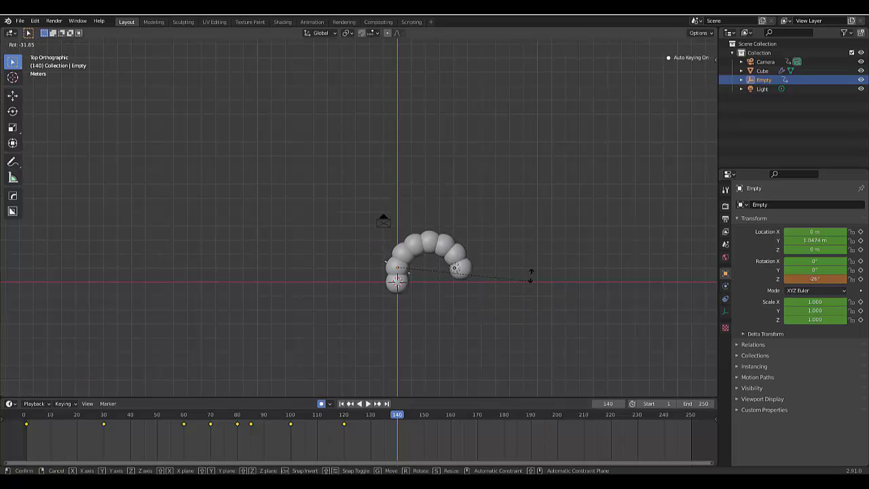
click(535, 254)
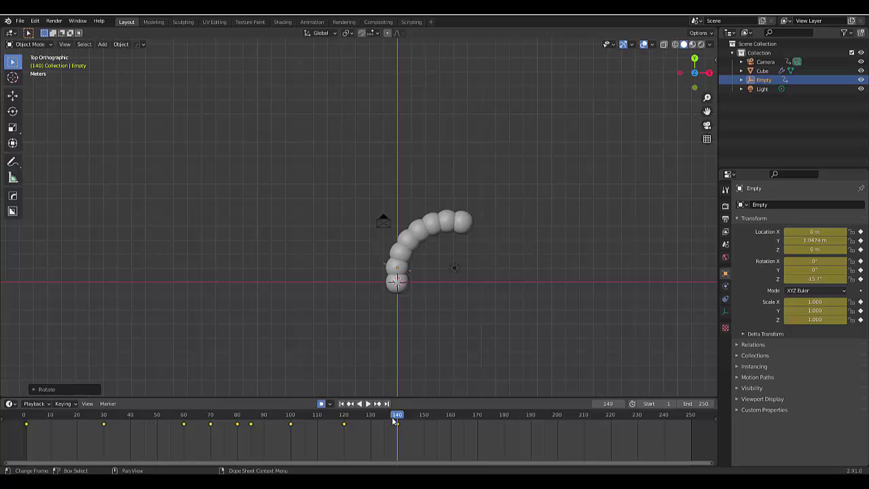
- Key Empty rotations at frames 155, about 160 and 166, curling then straightening the worm
drag(403, 416, 439, 425)
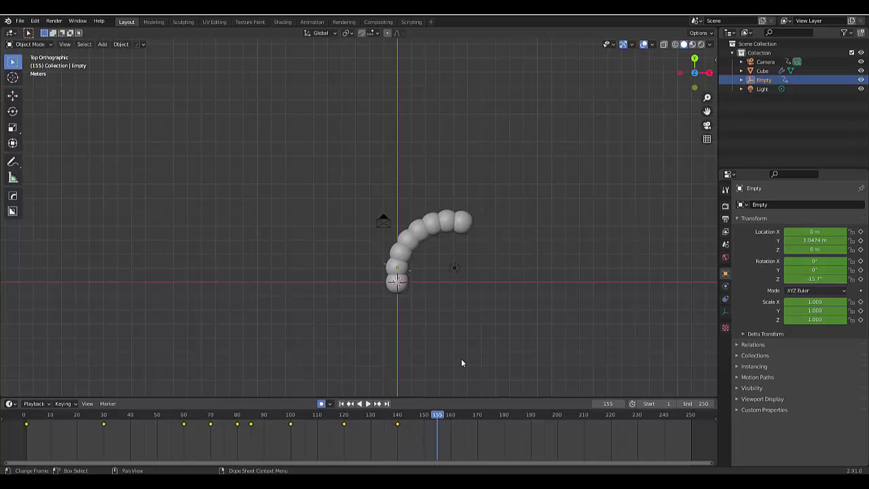
key(r)
click(509, 311)
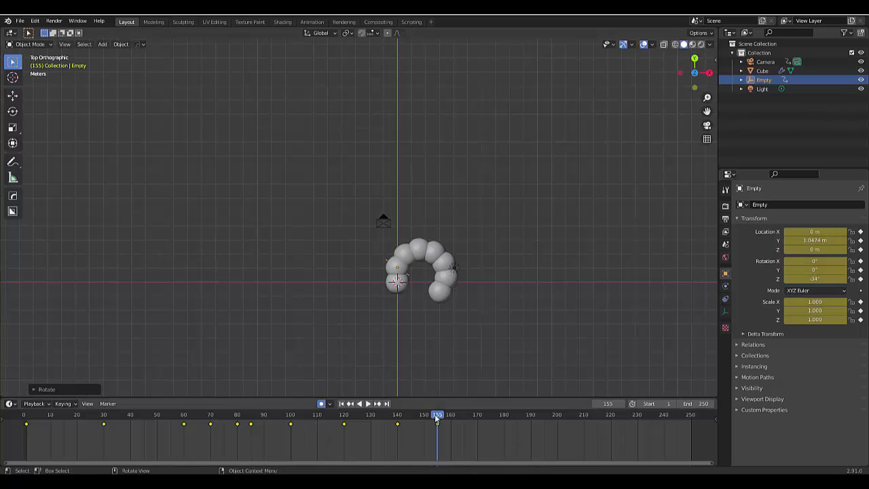
key(space)
key(Escape)
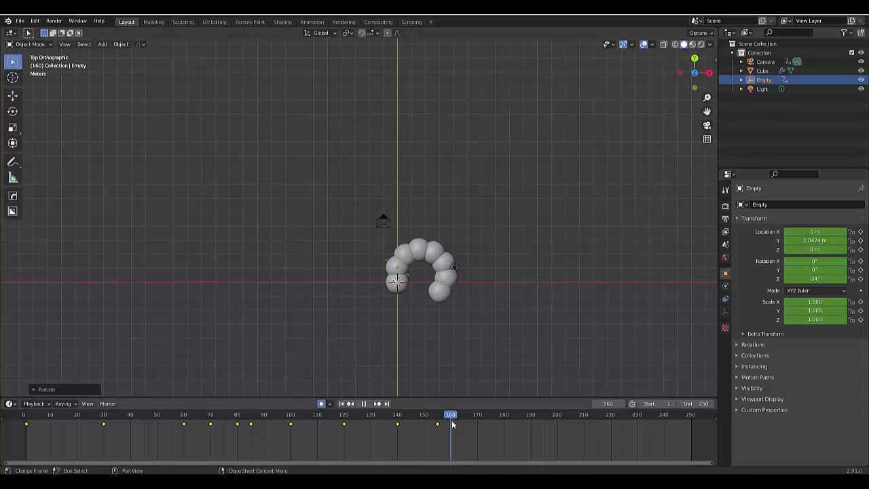
key(r)
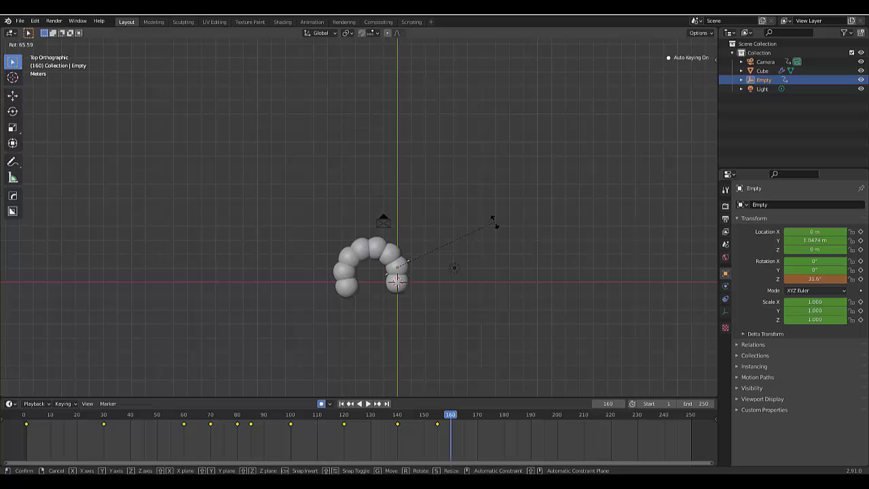
click(495, 226)
drag(455, 416, 467, 416)
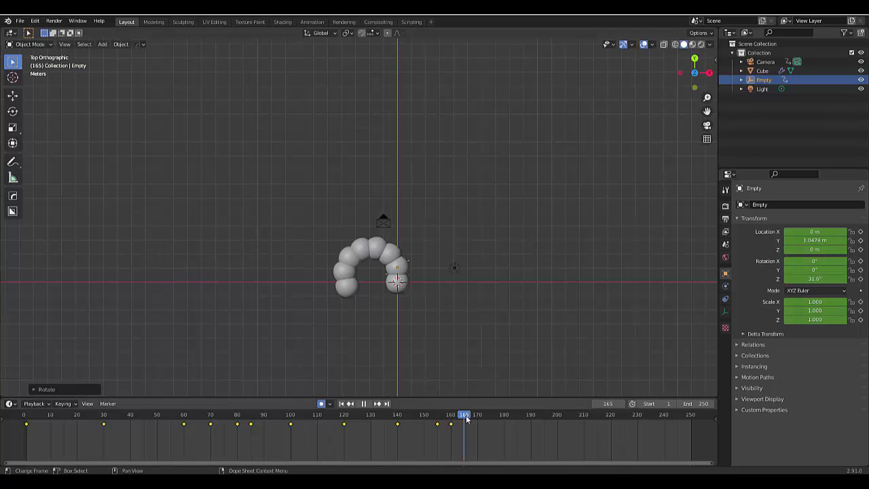
key(r)
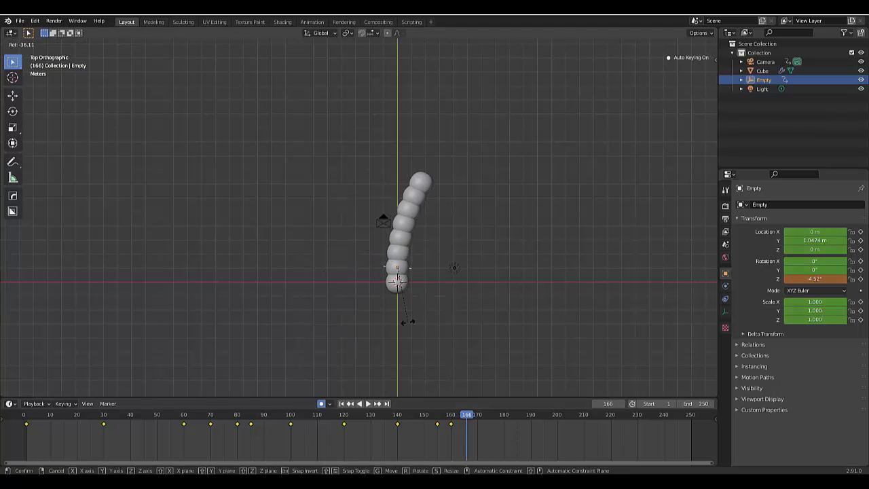
click(405, 325)
- Key Empty rotations at frames 175 and 190, bending the worm left
drag(469, 419, 490, 417)
key(r)
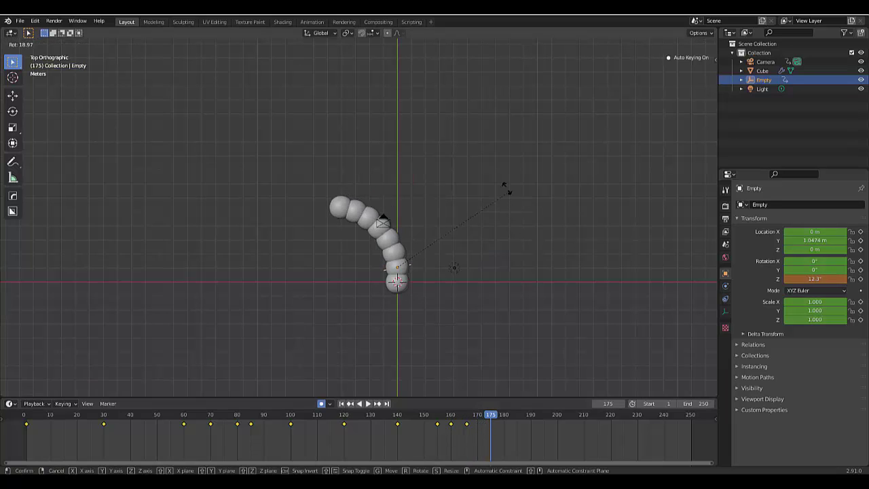
click(421, 339)
drag(490, 417, 531, 417)
key(r)
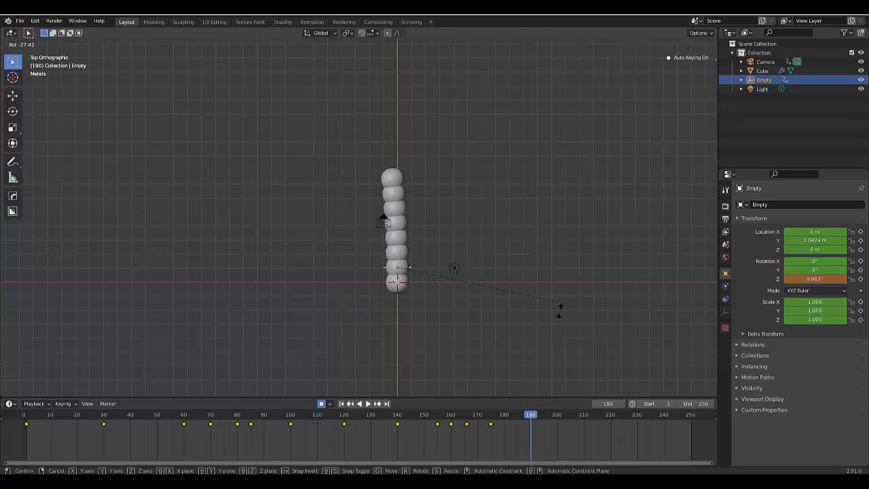
click(473, 344)
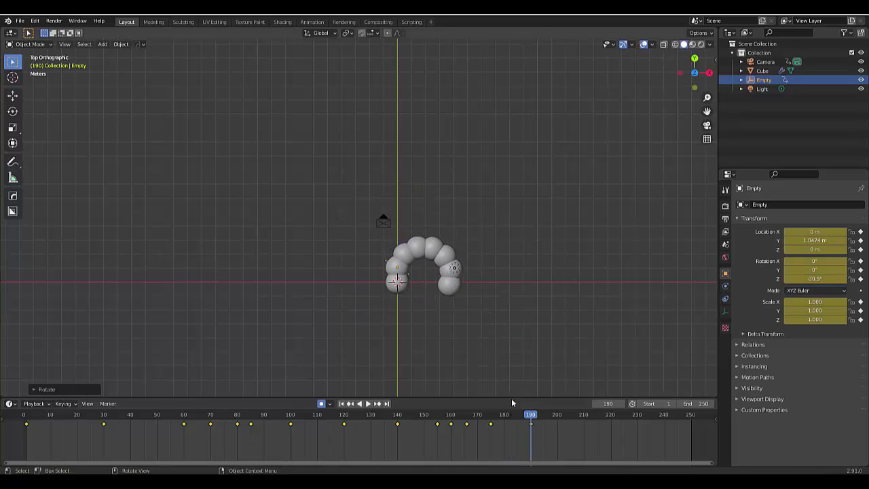
- Key the Empty at 18.6° on frame 205 and -22° on frame 215
key(space)
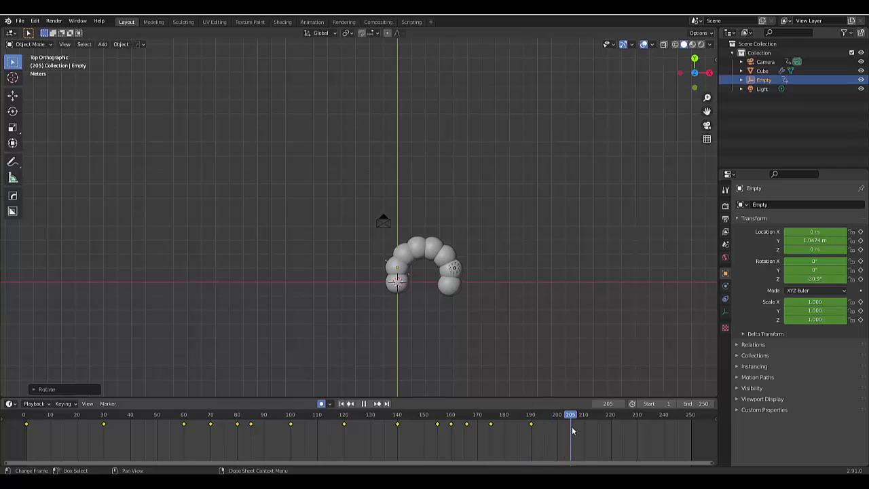
key(space)
key(r)
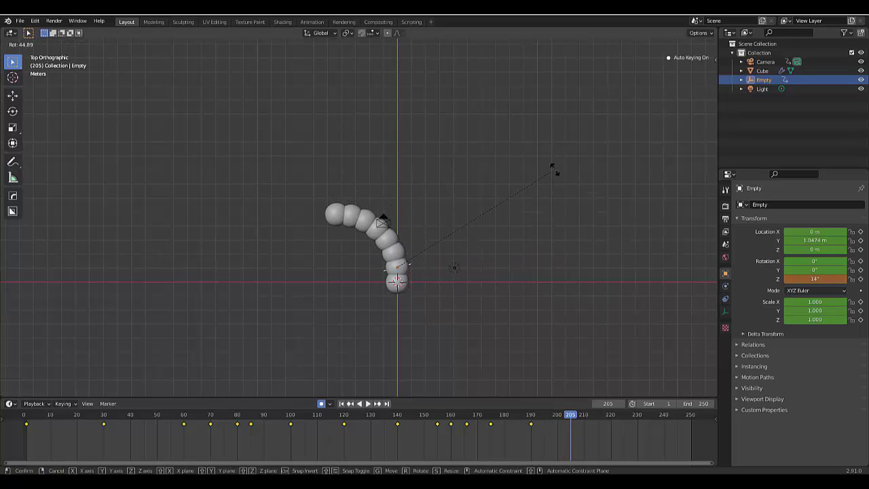
click(527, 174)
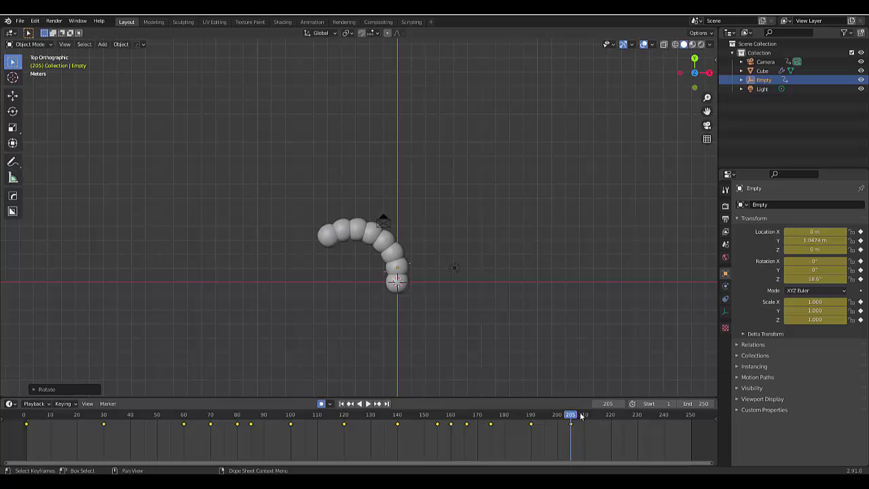
drag(576, 419, 598, 419)
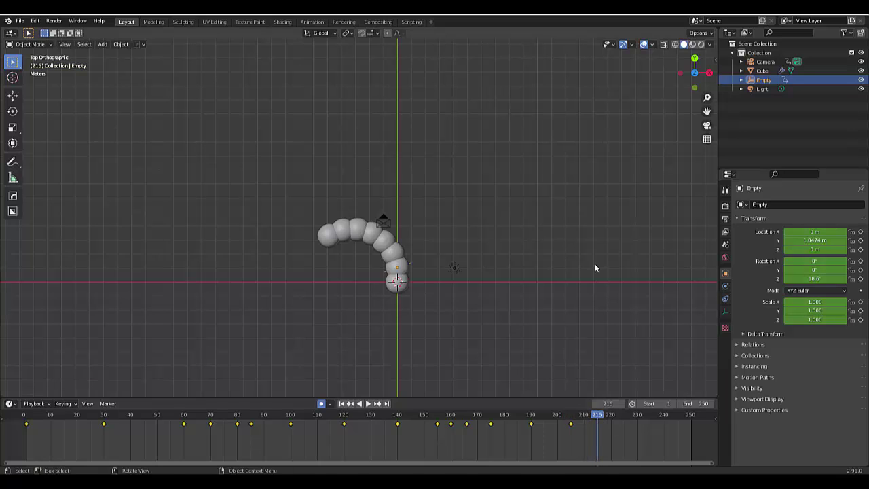
key(r)
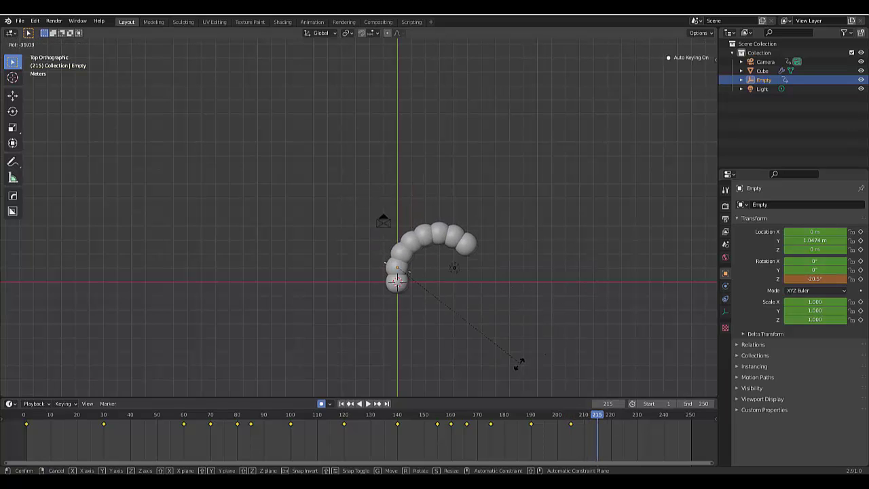
click(514, 364)
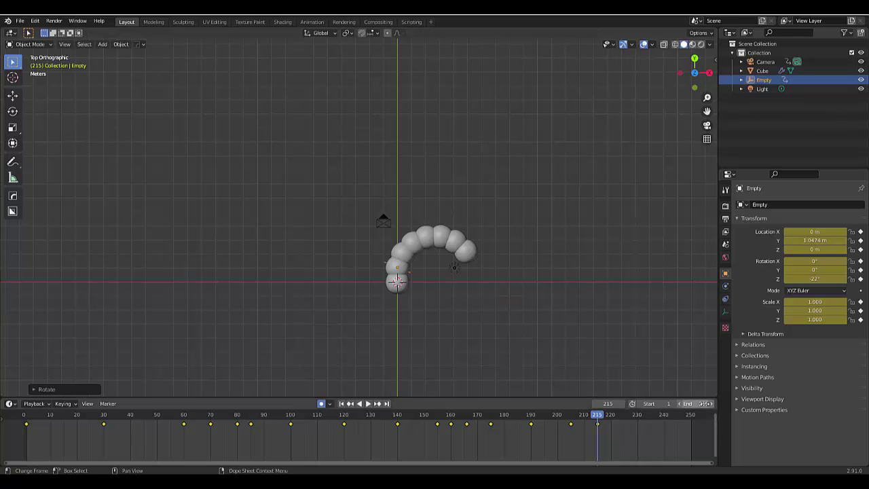
- Set the end frame to 215 and play the animation through, stopping back at frame 1
click(694, 404)
key(Return)
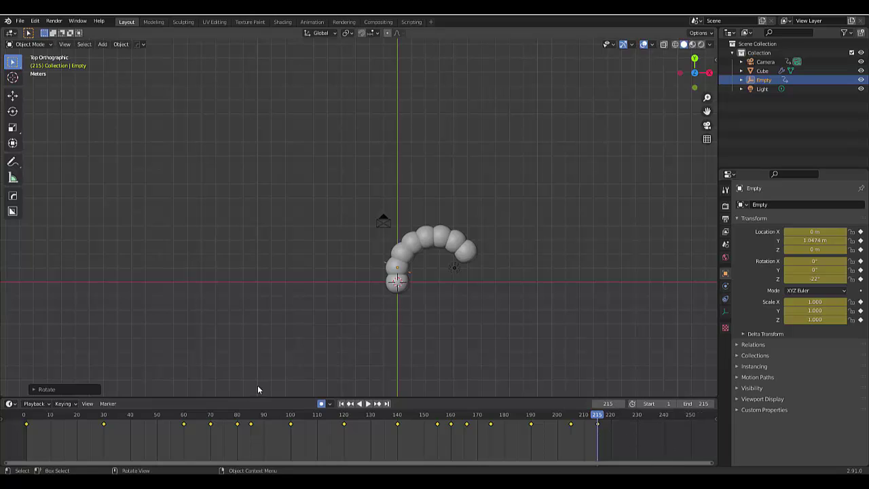
click(369, 405)
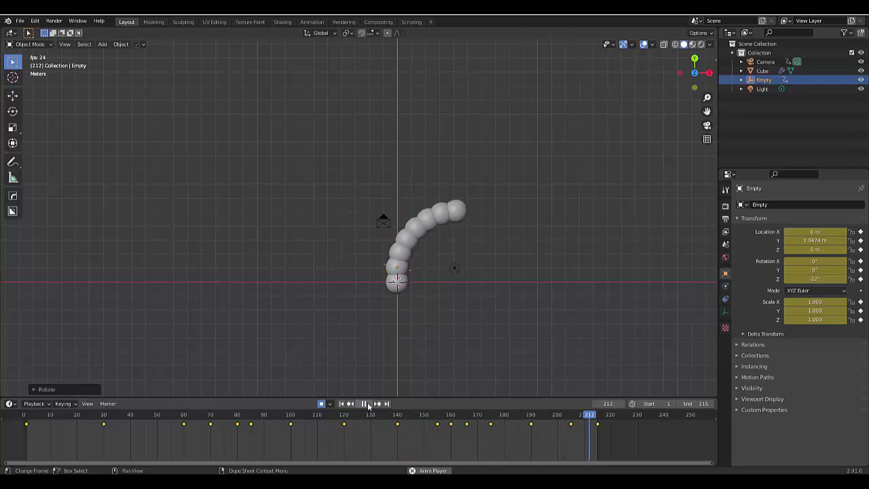
click(367, 403)
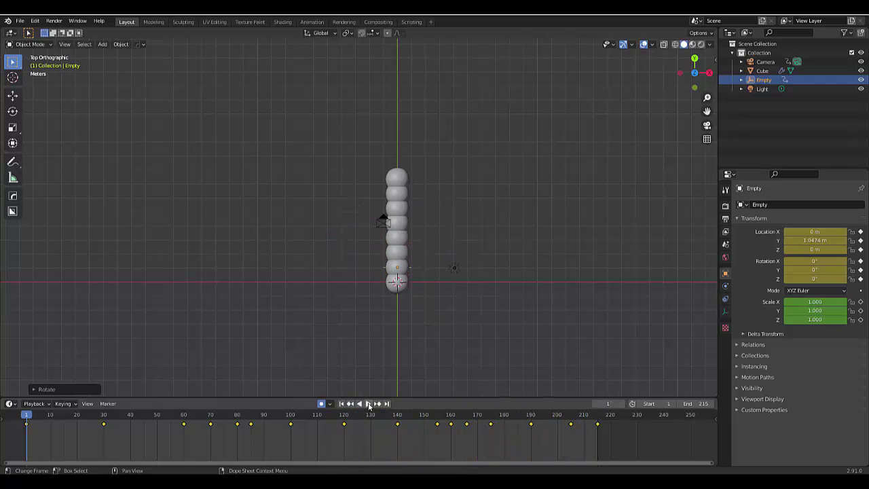
- Give the sphere chain's material a bright green Base Color and preview it in Rendered shading
click(388, 285)
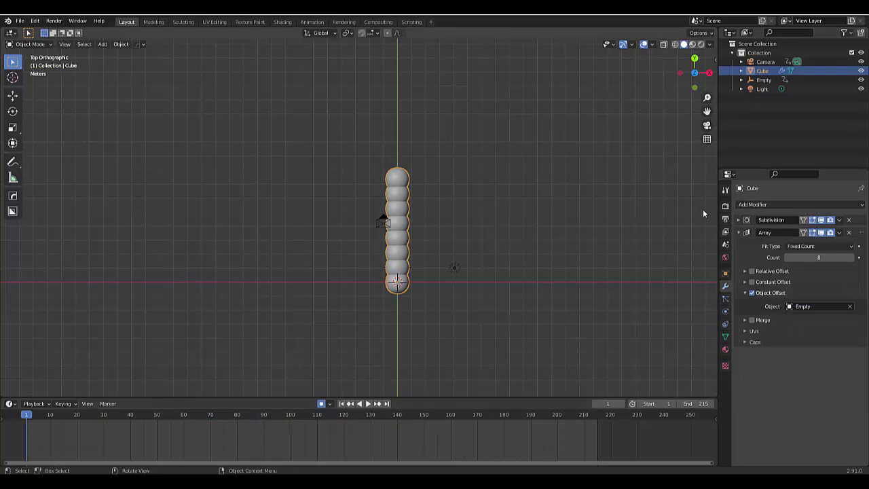
click(725, 350)
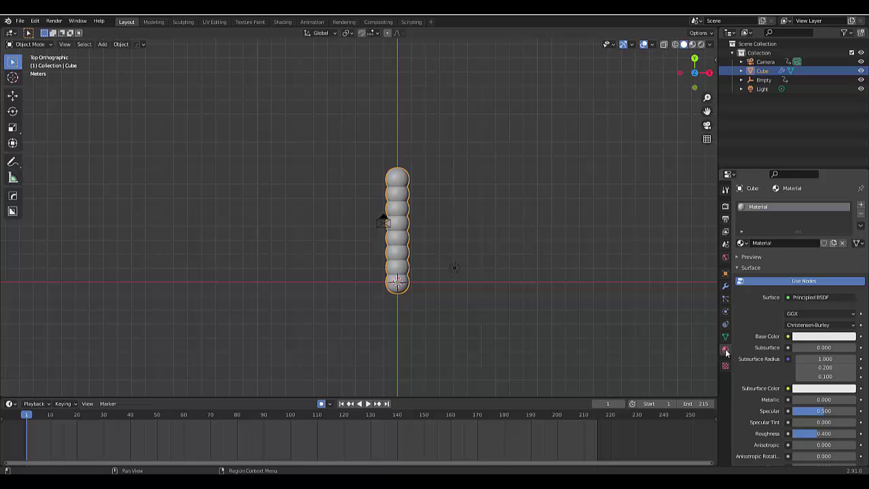
click(807, 340)
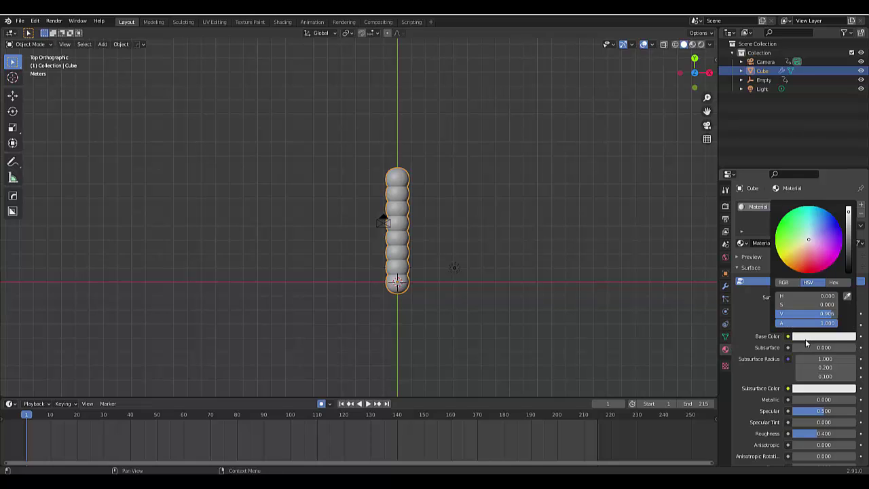
click(776, 231)
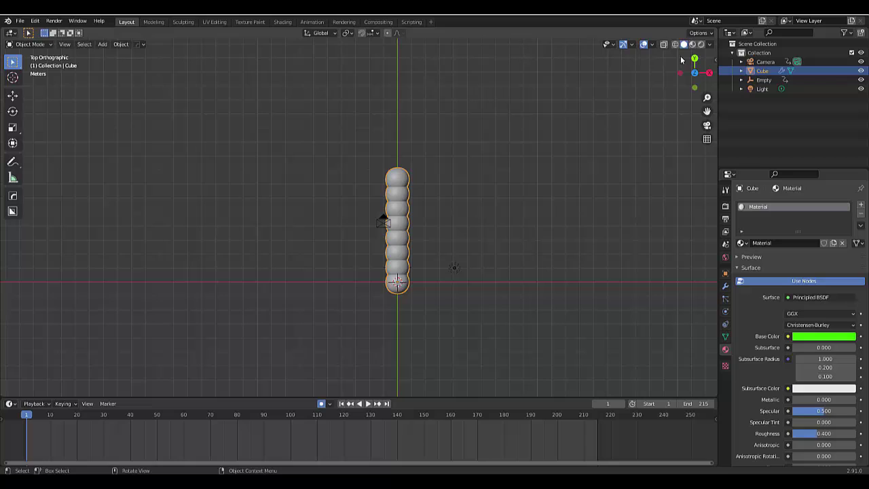
click(701, 44)
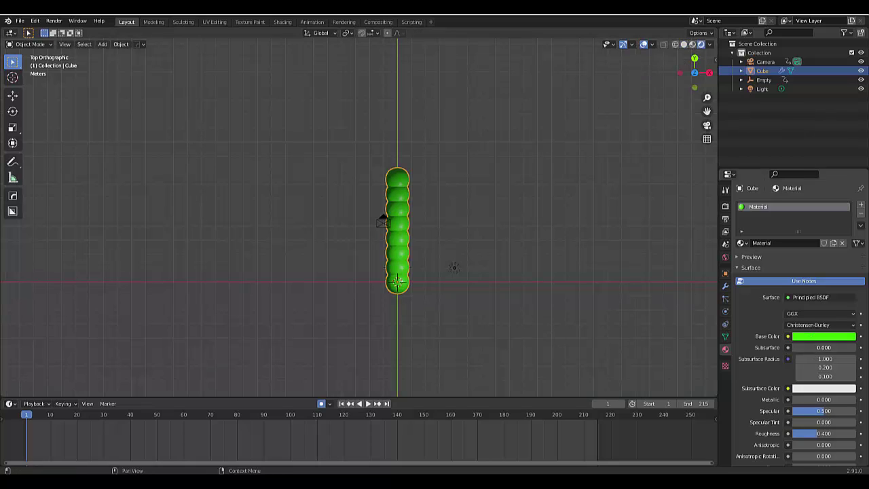
- Set the material's Subsurface to 0.05
click(813, 350)
text(0.05)
key(Return)
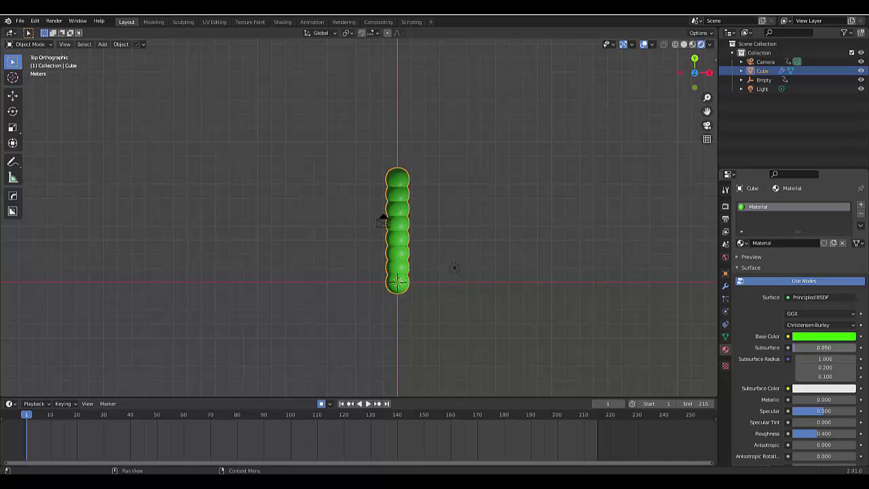
- Darken the green Base Color to about 0.57 value and raise Subsurface to 0.1
scroll(406, 236, up, 7)
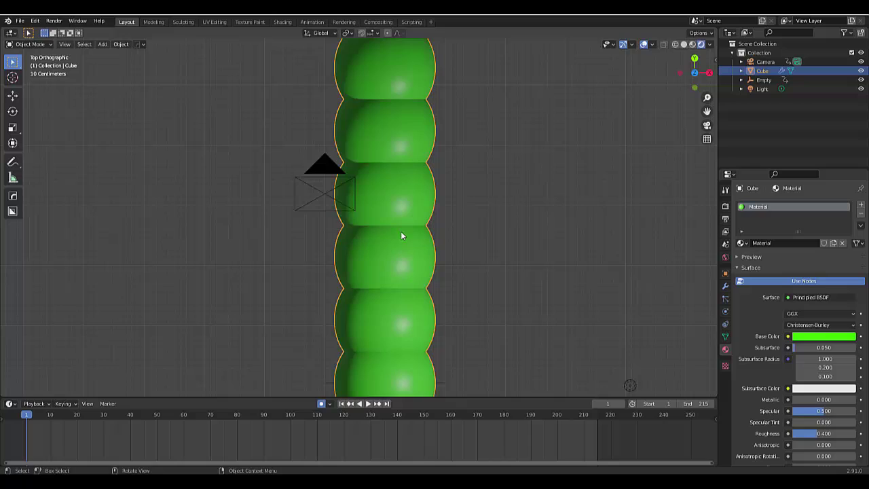
click(818, 336)
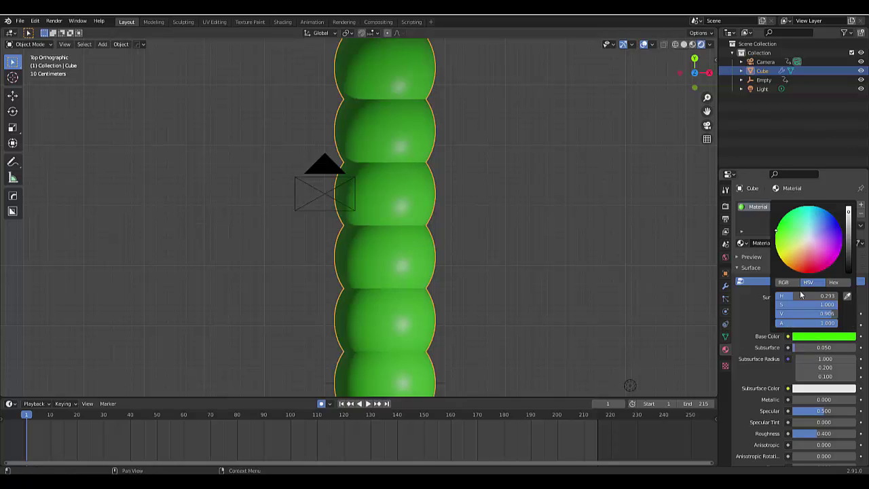
drag(848, 254, 848, 240)
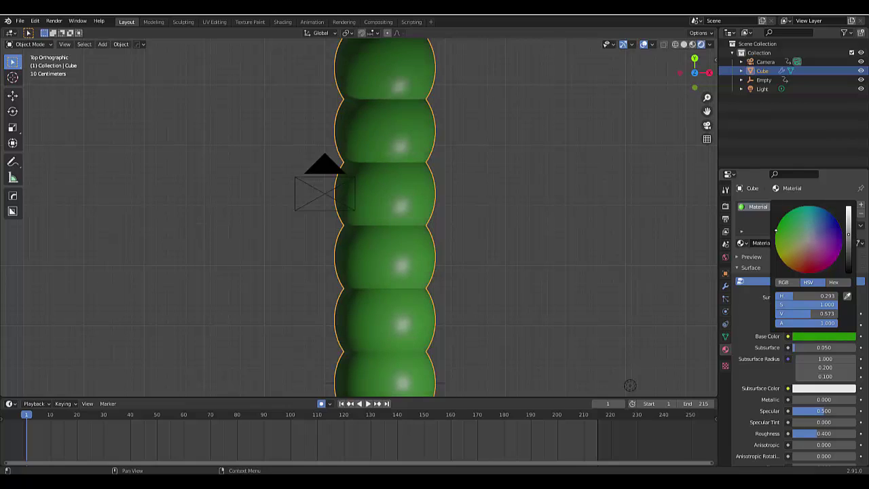
click(822, 345)
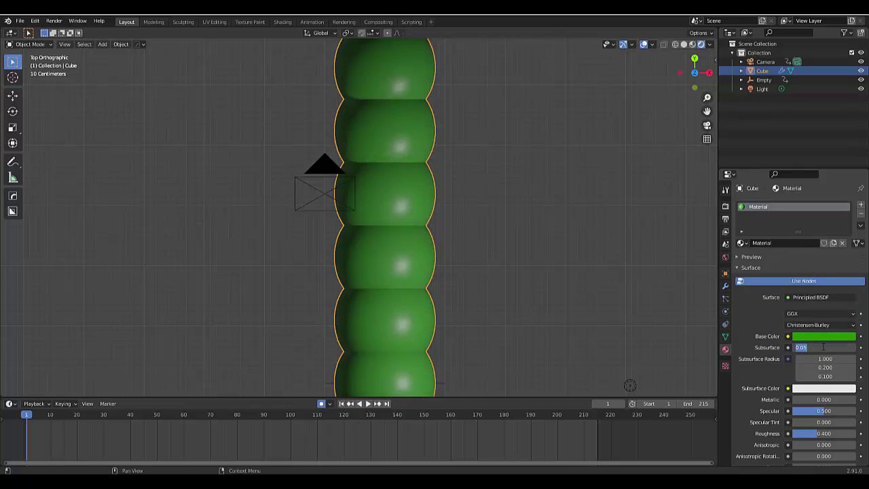
key(Return)
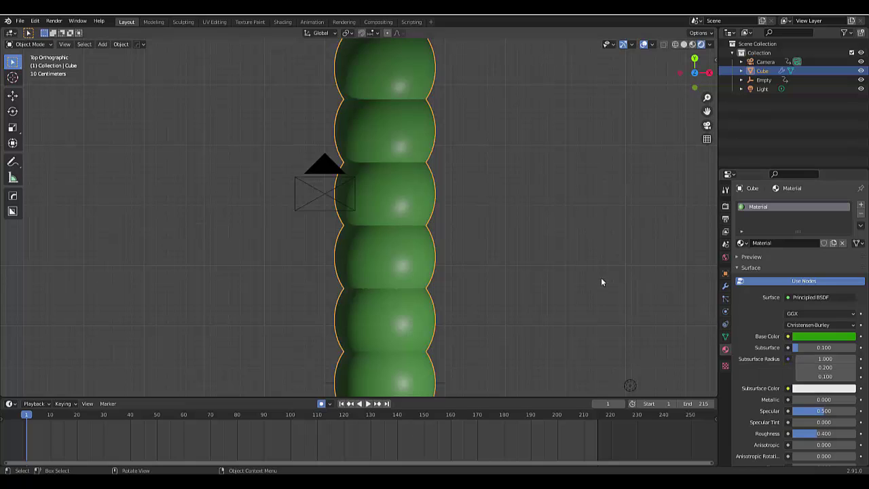
- Change the chain's Base Color from green to a soft red-pink (H 0.021, S 0.700, V 0.847)
scroll(469, 229, down, 5)
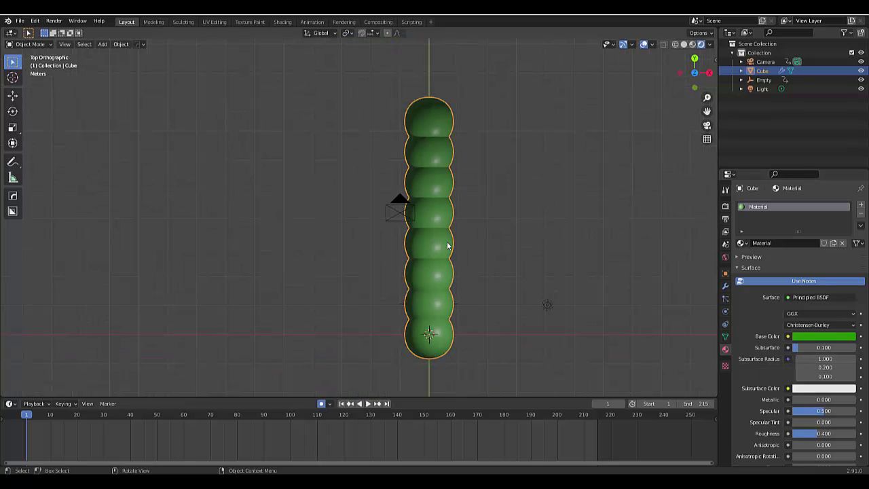
click(801, 336)
click(807, 258)
click(809, 271)
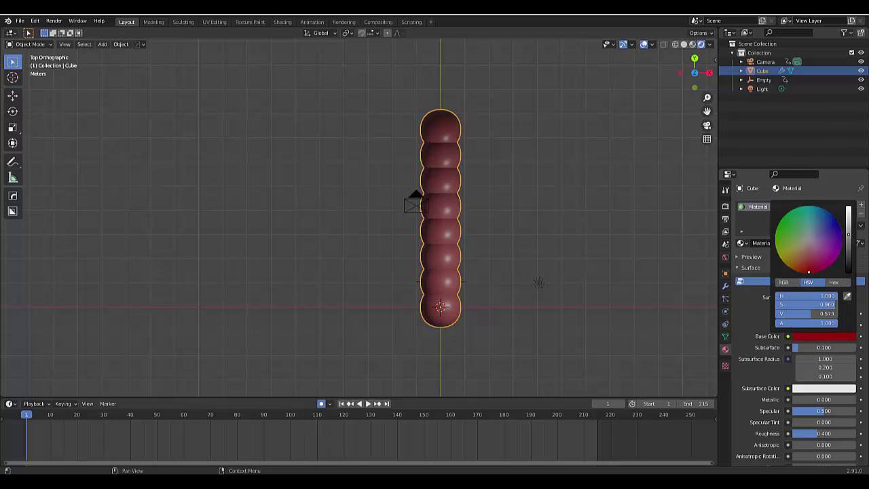
drag(813, 272, 805, 266)
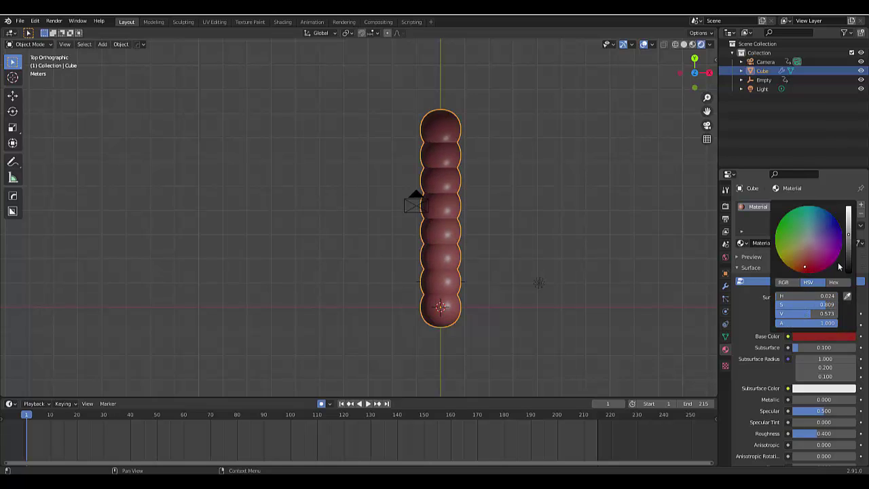
drag(848, 233, 848, 215)
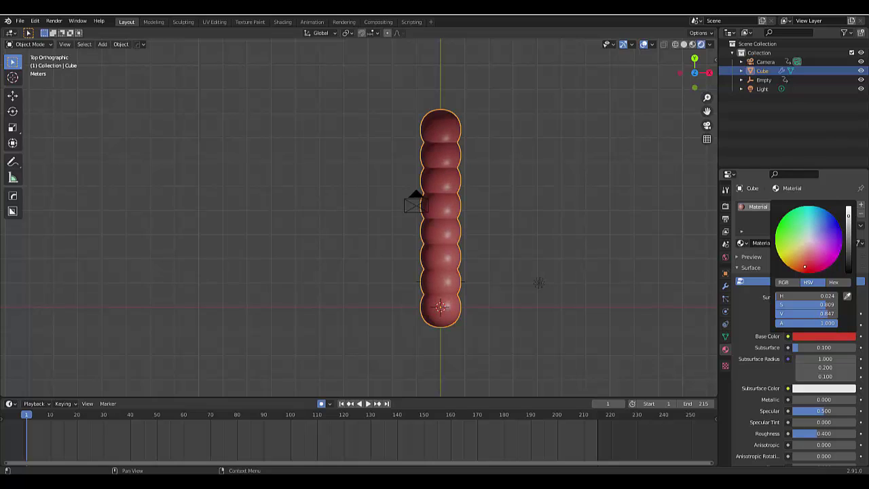
mouse_move(817, 255)
mouse_down()
mouse_move(821, 248)
mouse_move(807, 263)
mouse_up()
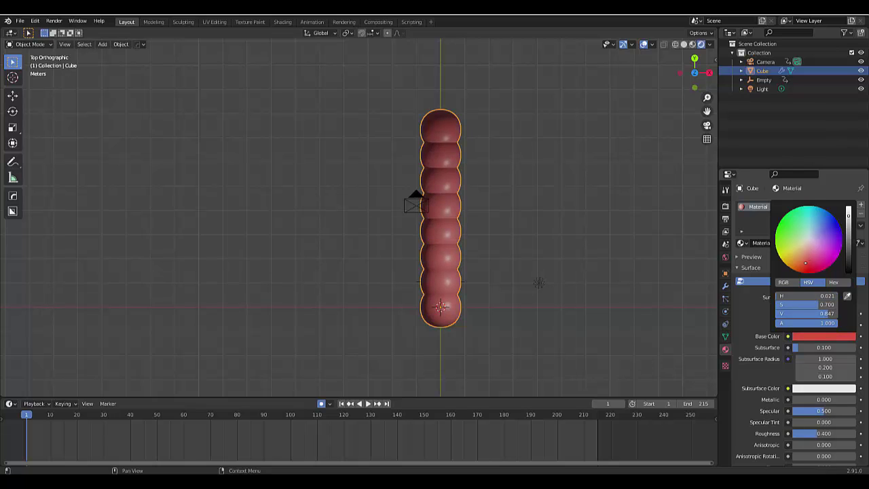
scroll(394, 306, down, 2)
scroll(394, 307, up, 1)
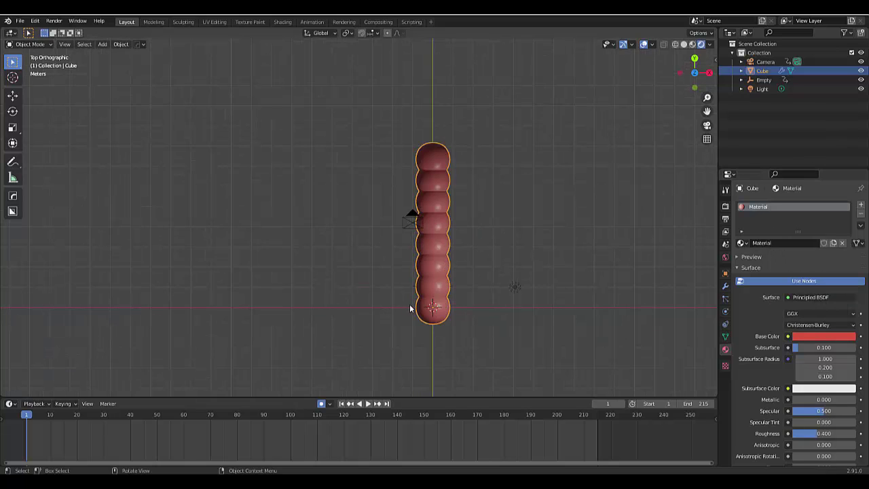
- Play the 215-frame animation to watch the red-pink worm curl and wriggle
key(space)
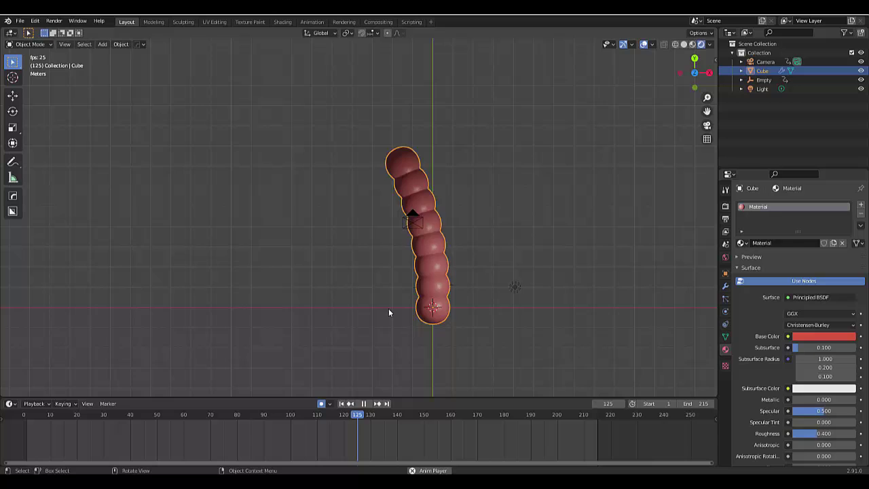
scroll(449, 340, up, 3)
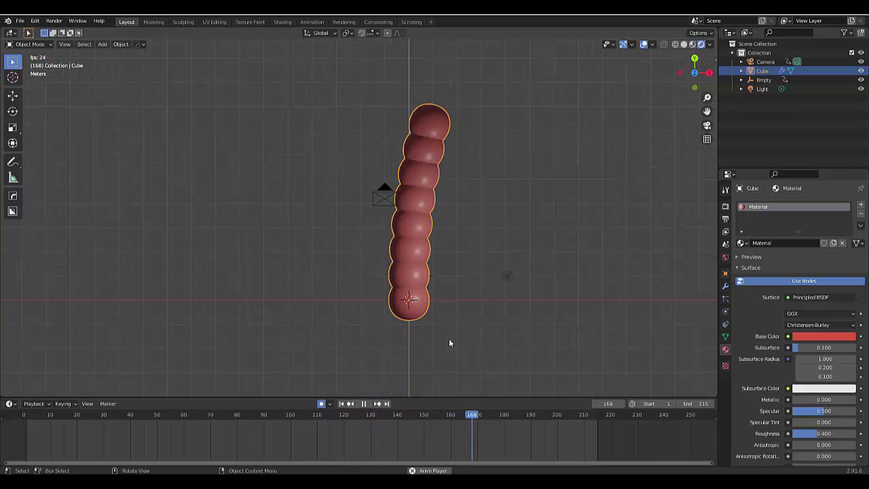